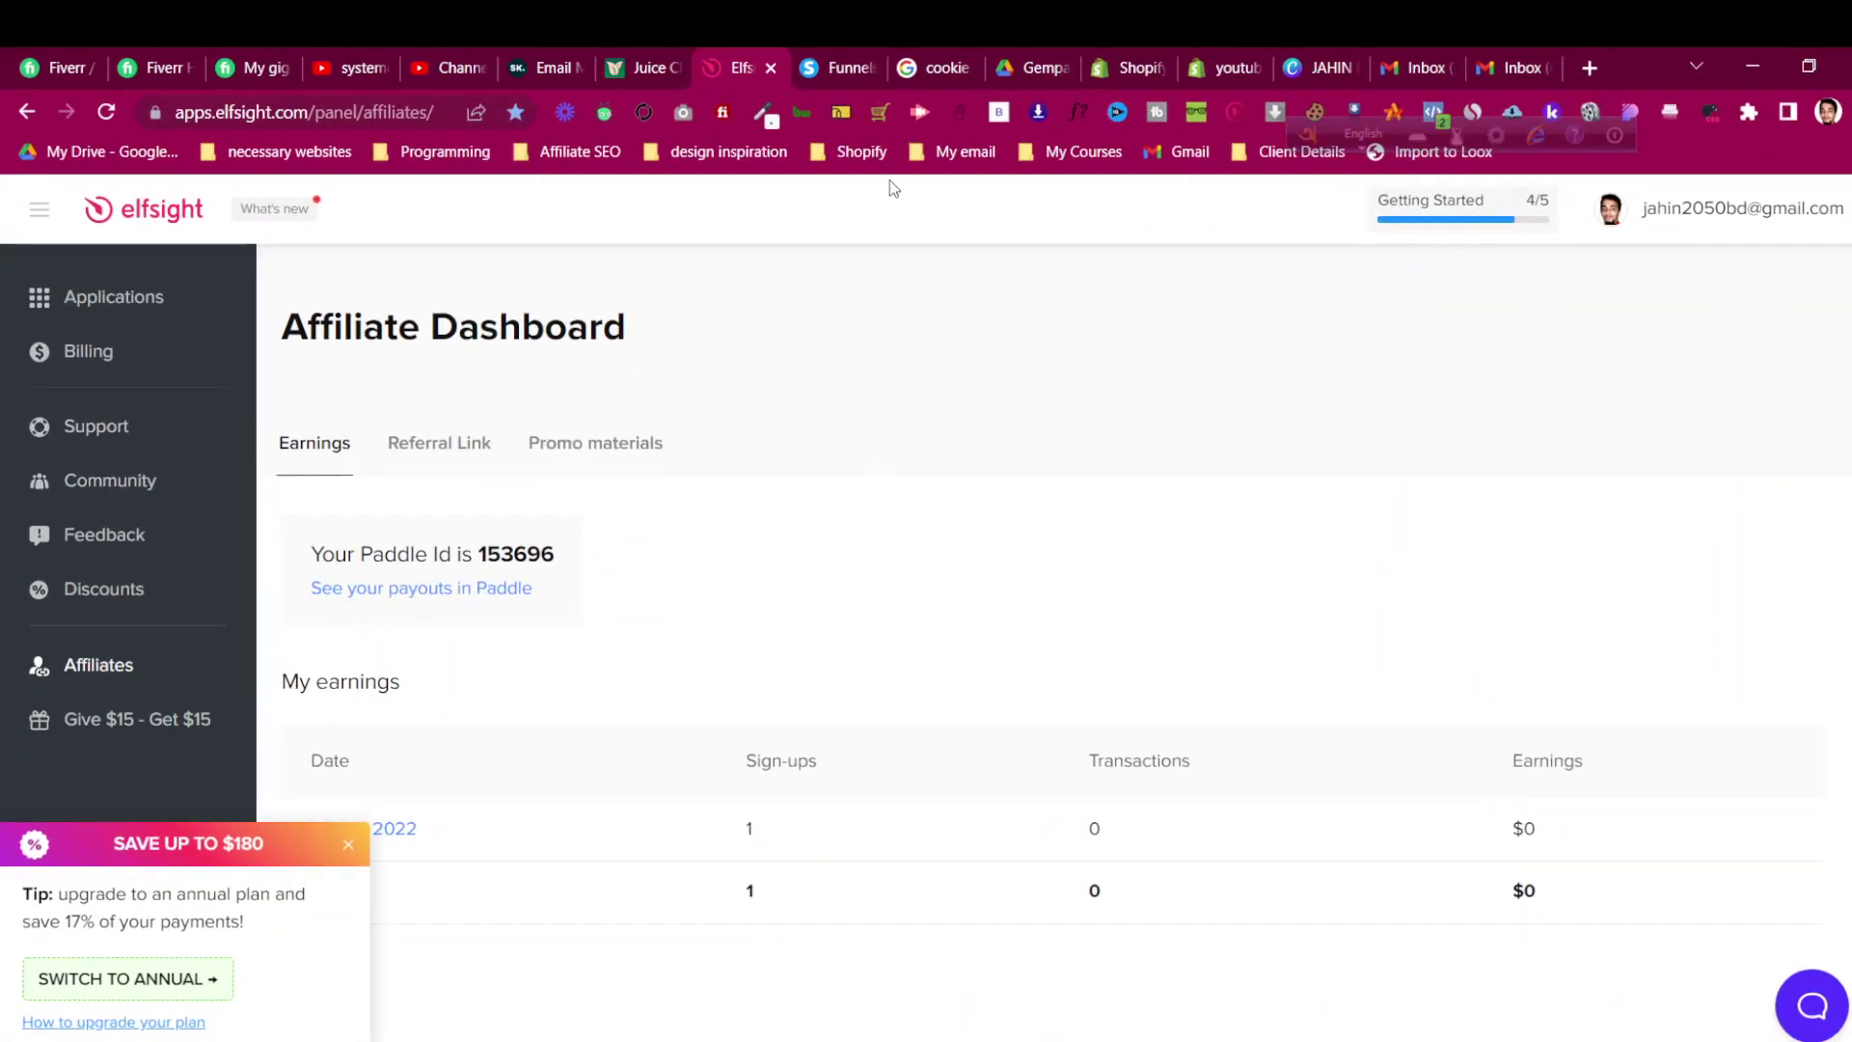
Step: Check the systeme.io Funnels tab, then browse Google Images examples of cookie consent banners
{"action": "left_click", "coordinate": [837, 64]}
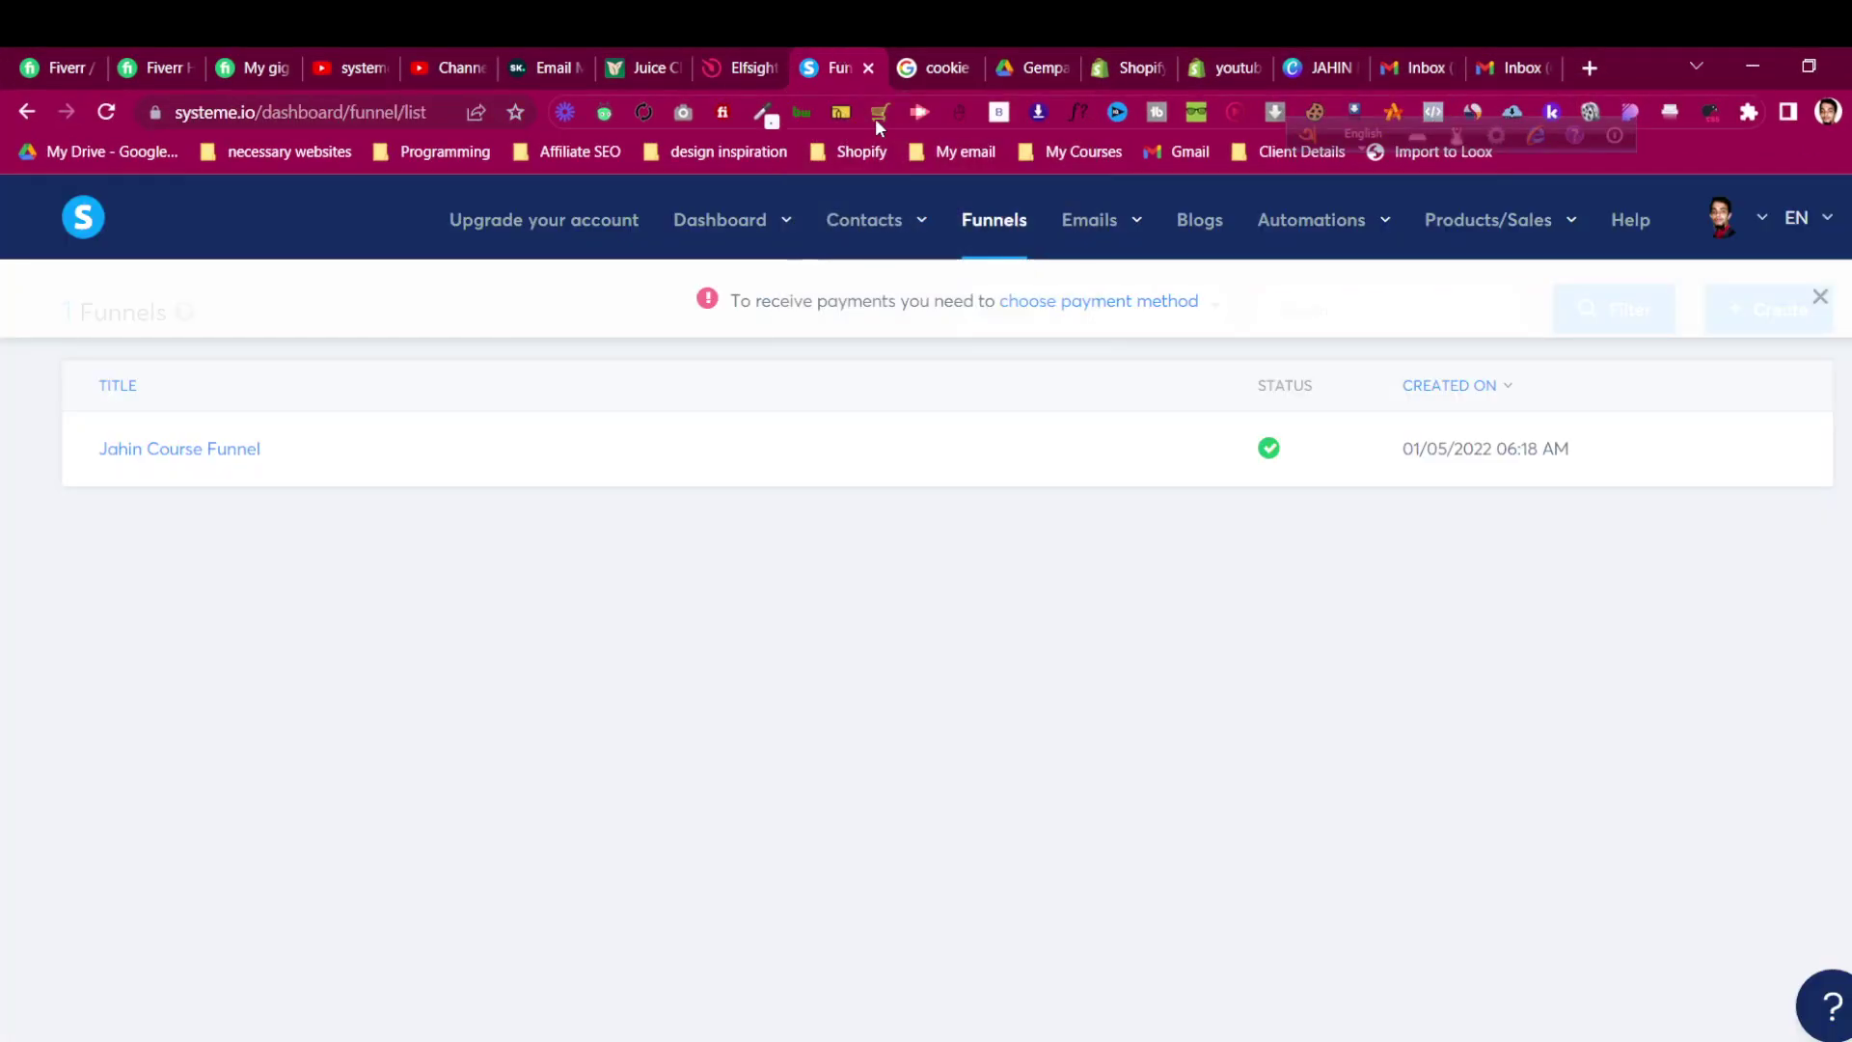
{"action": "left_click", "coordinate": [941, 68]}
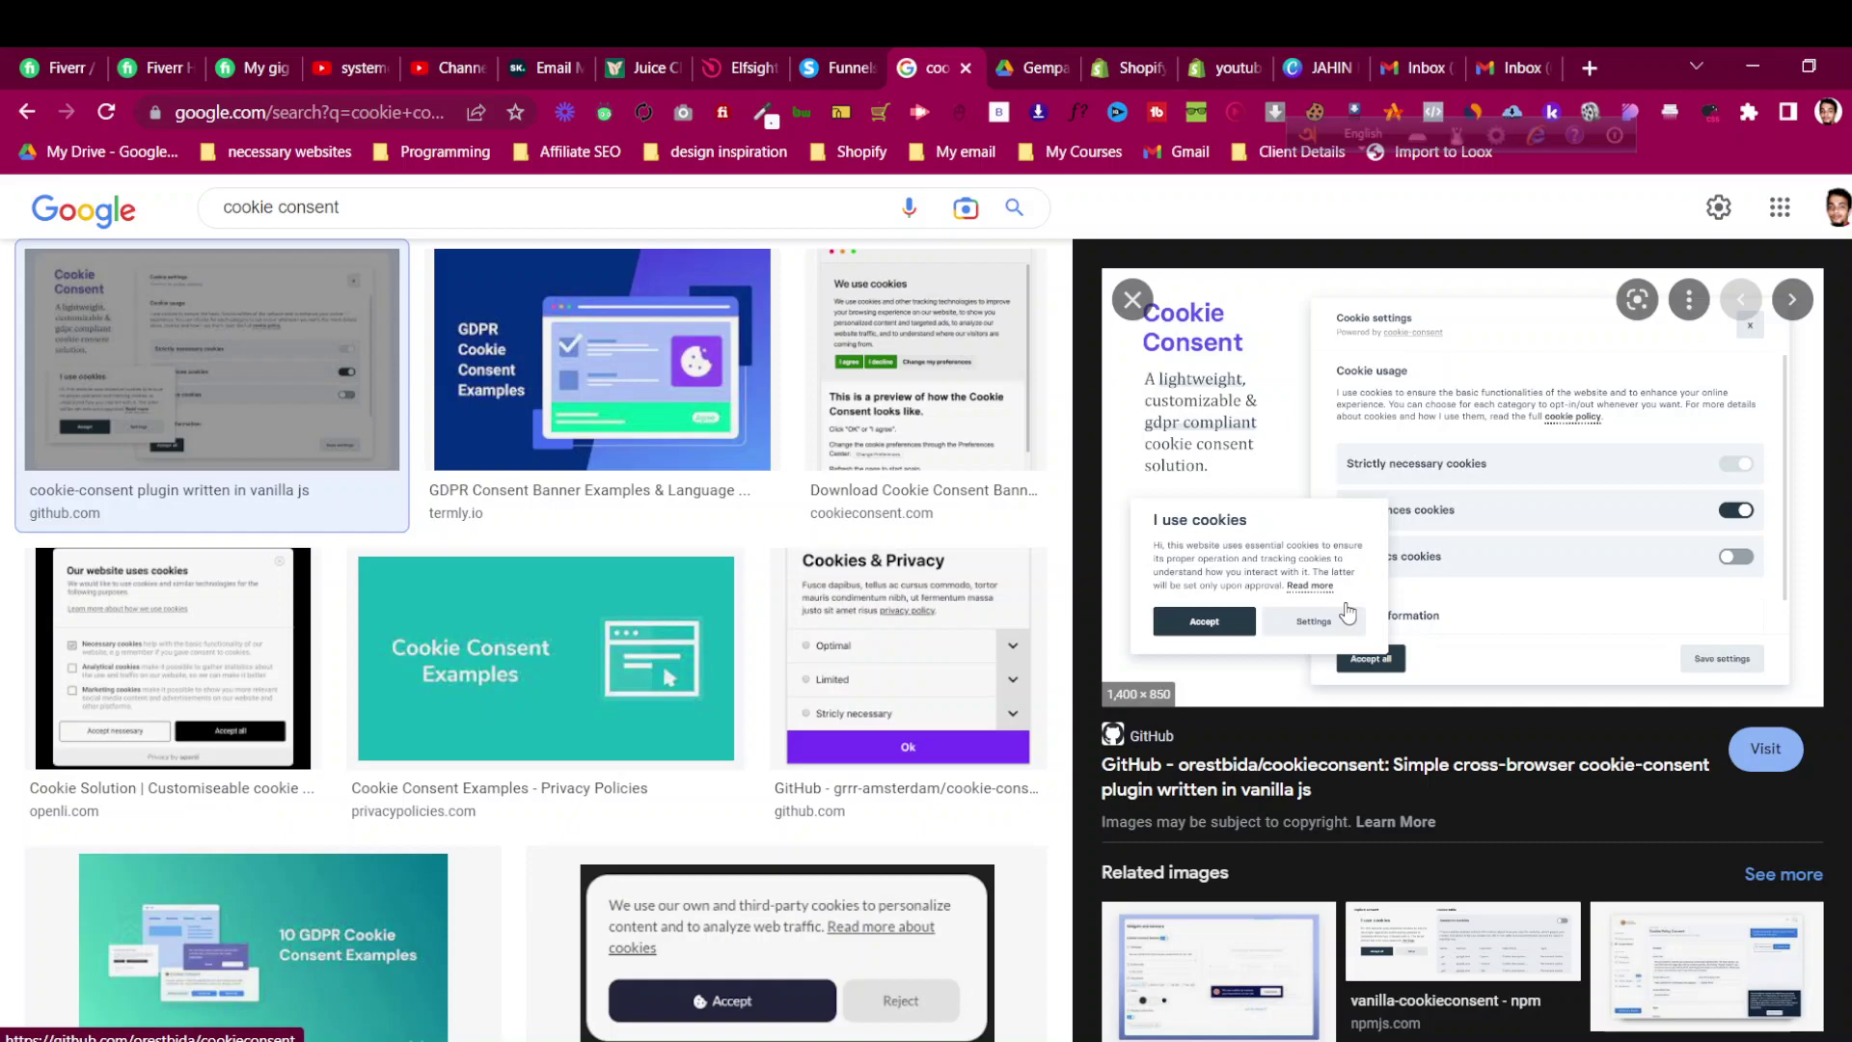
Step: Open the course funnel's editor in systeme.io, then return to Elfsight's My applications page
{"action": "left_click", "coordinate": [825, 50]}
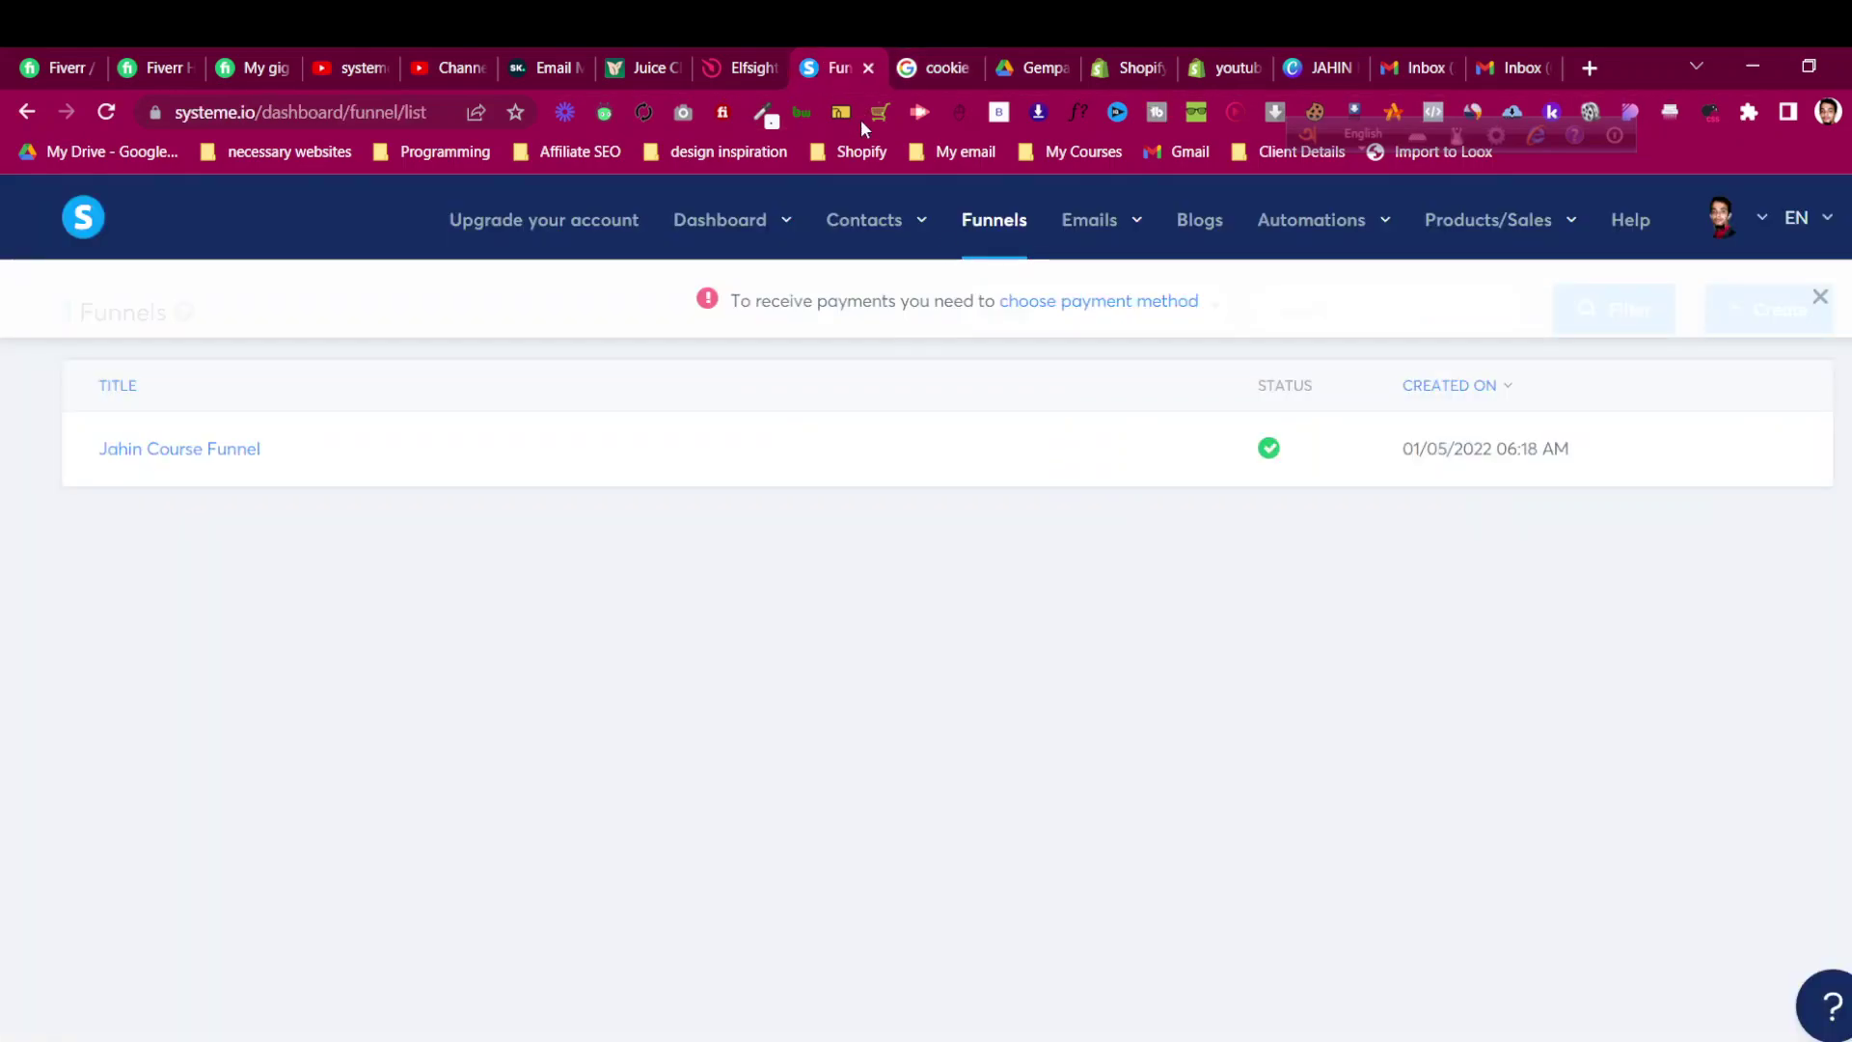
{"action": "left_click", "coordinate": [195, 461]}
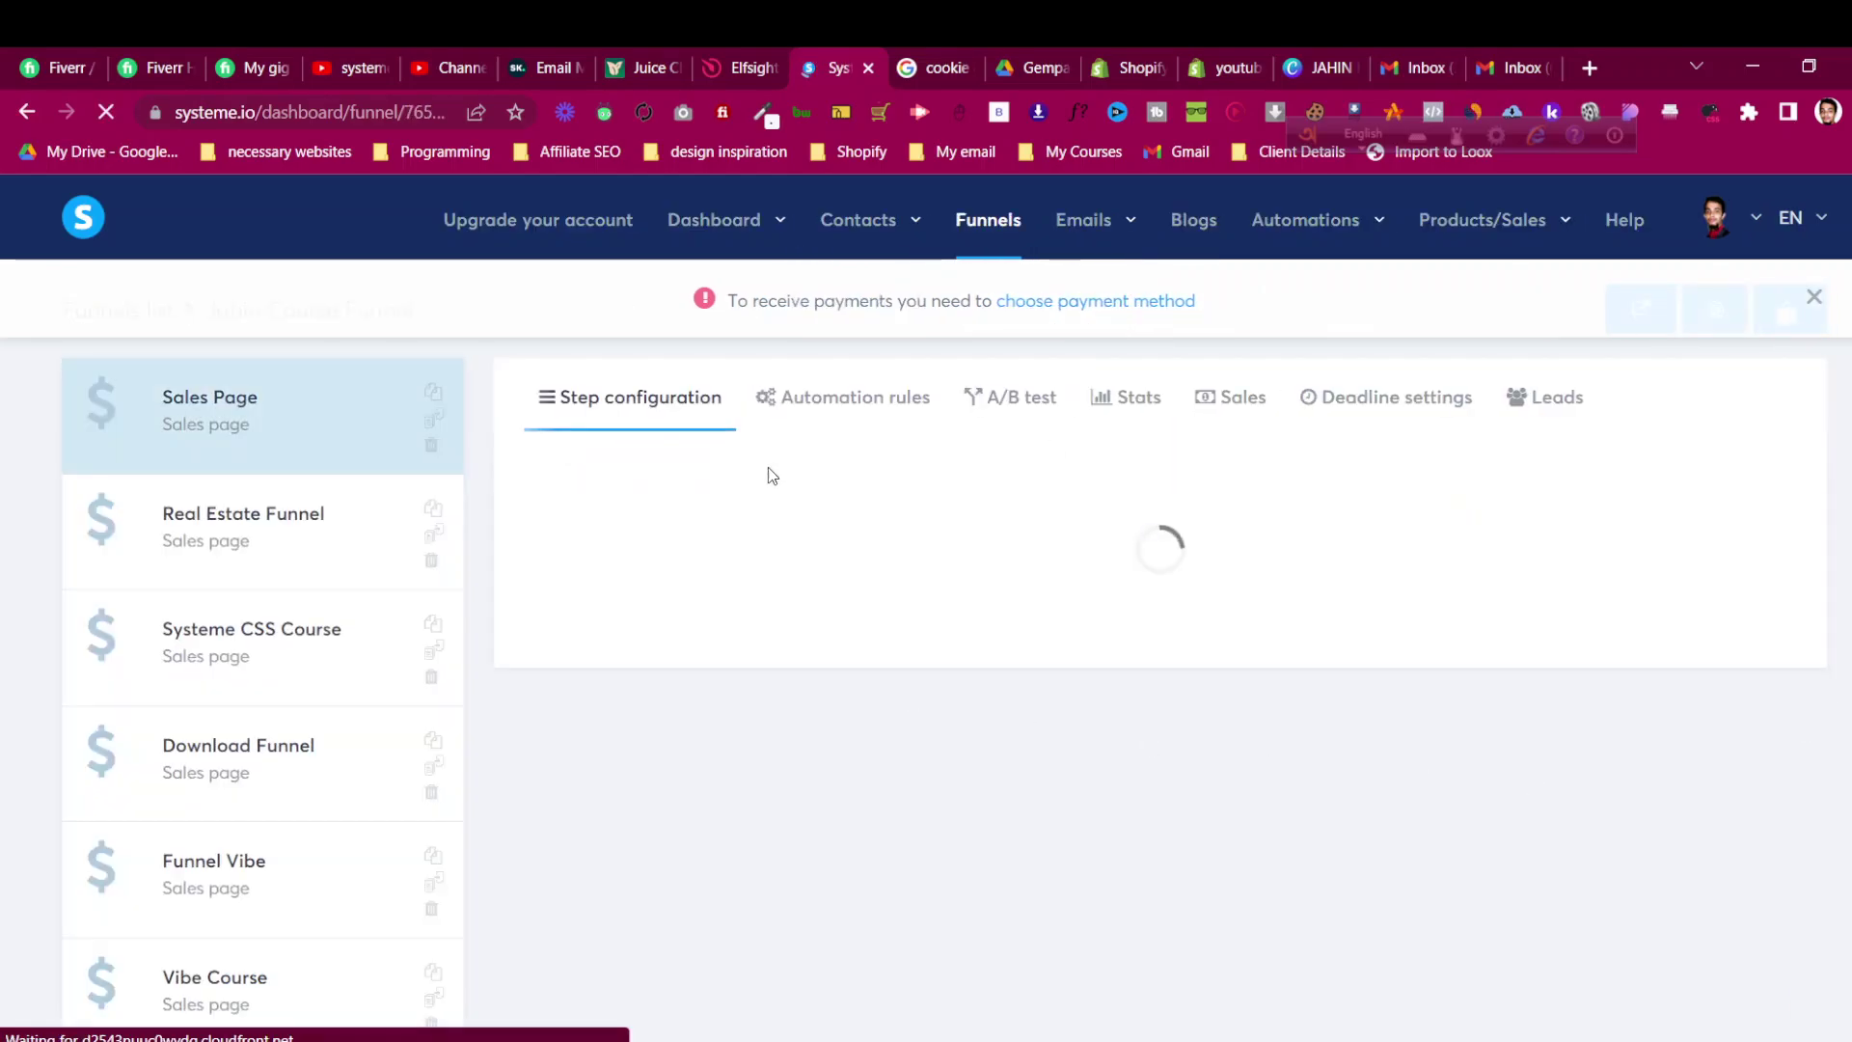
{"action": "left_click", "coordinate": [738, 48]}
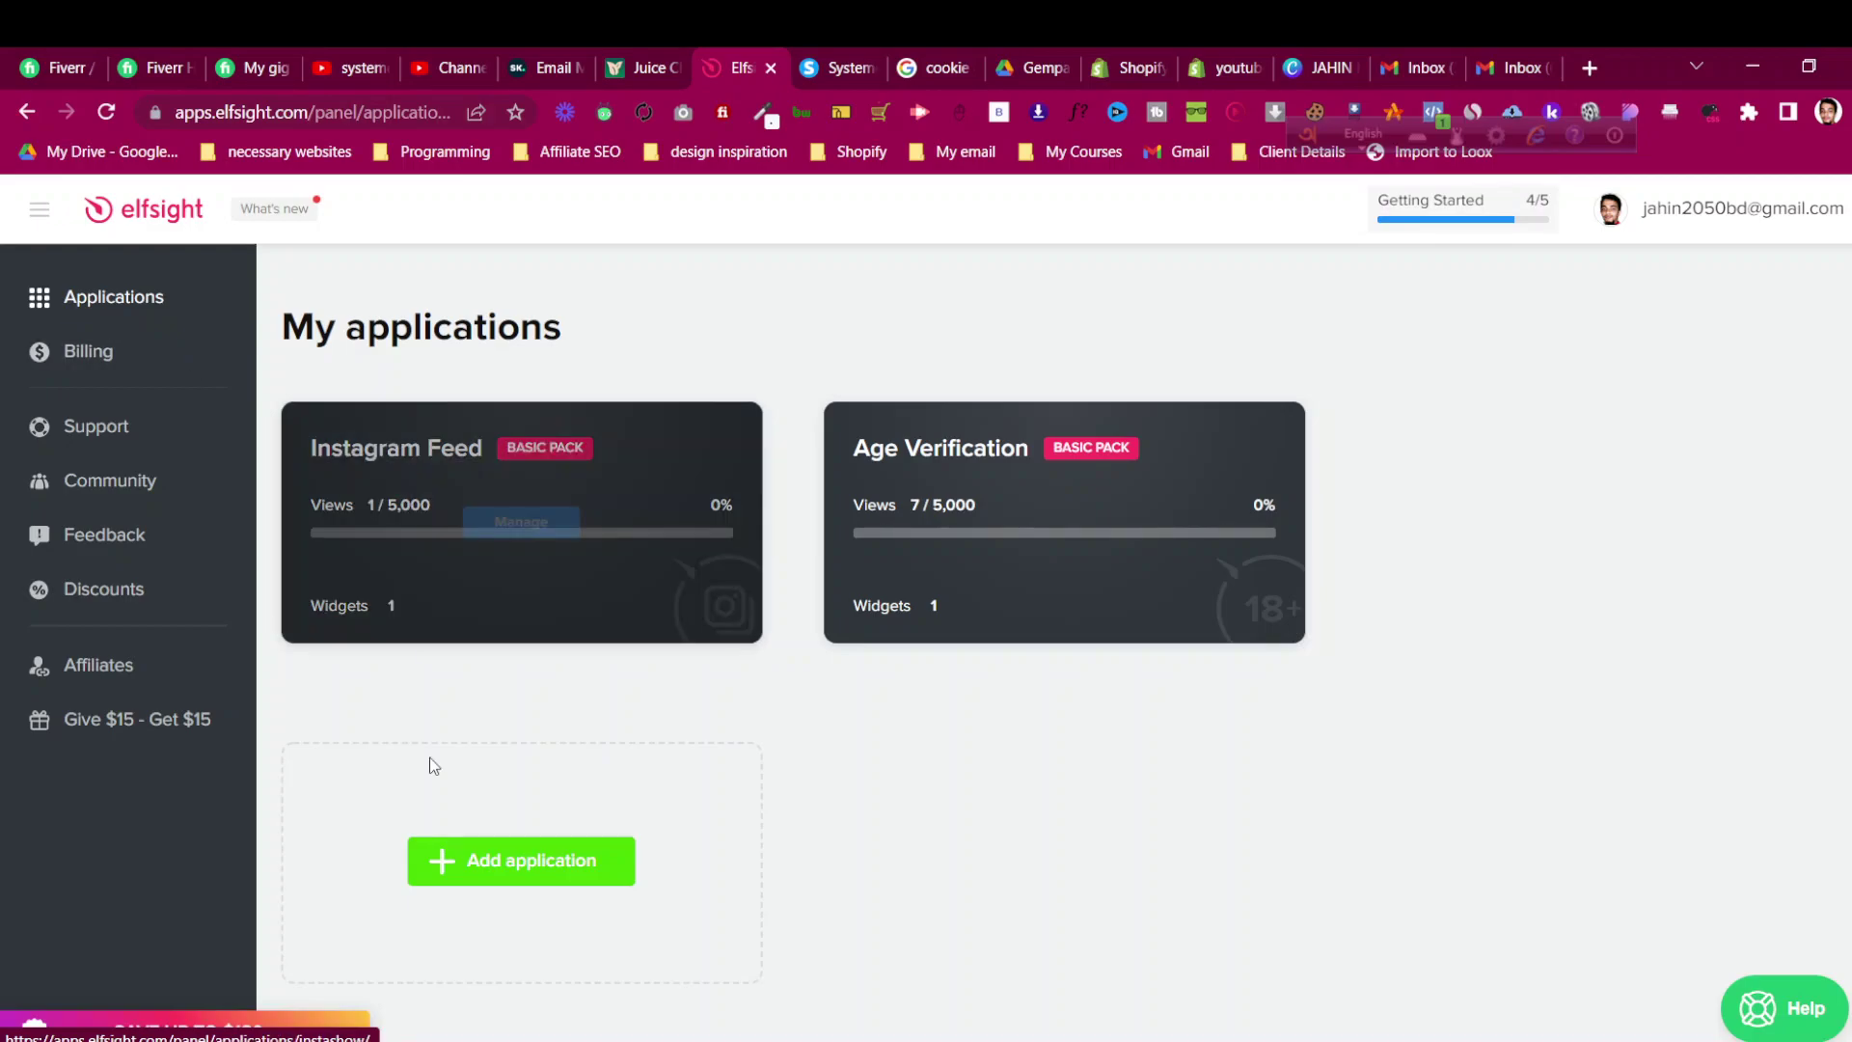
Step: Search the Elfsight app catalogue for 'cookie' and create a new Cookie Consent widget
{"action": "scroll", "coordinate": [449, 868], "scroll_direction": "down", "scroll_amount": 10}
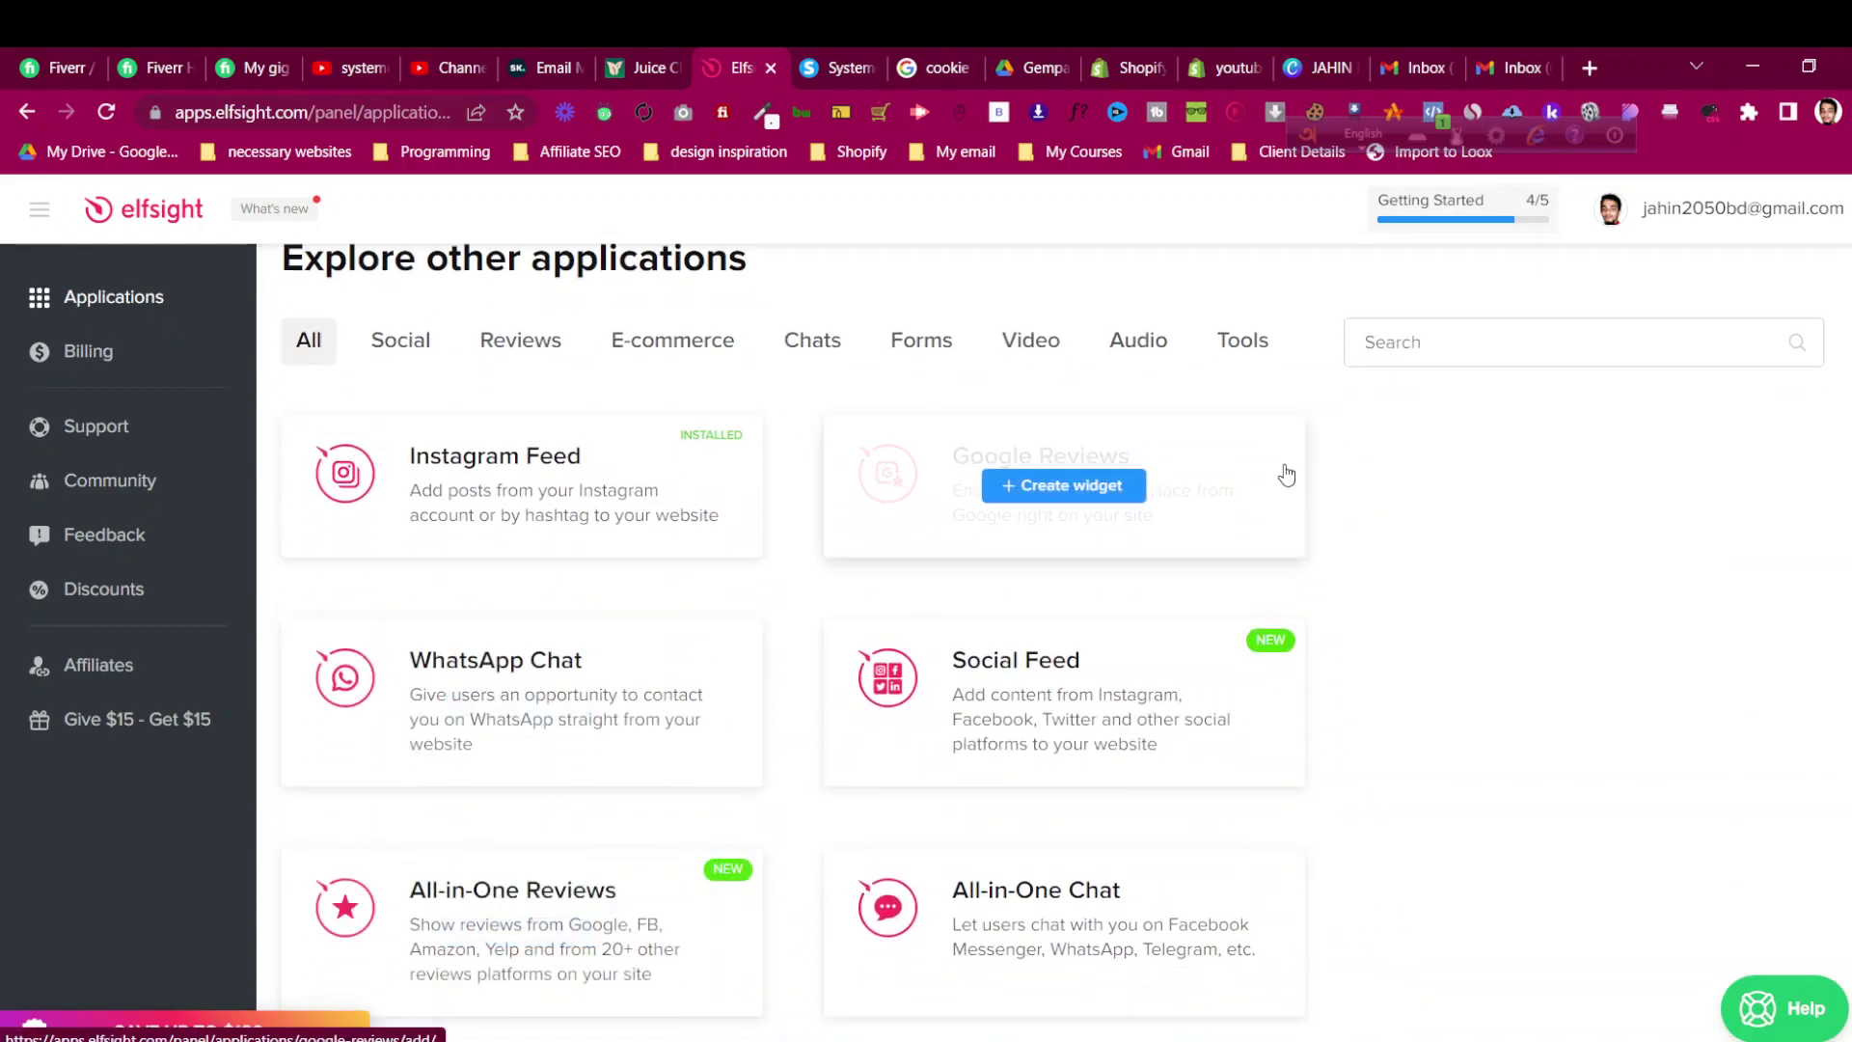
{"action": "left_click", "coordinate": [1438, 344]}
{"action": "type", "text": "cookie"}
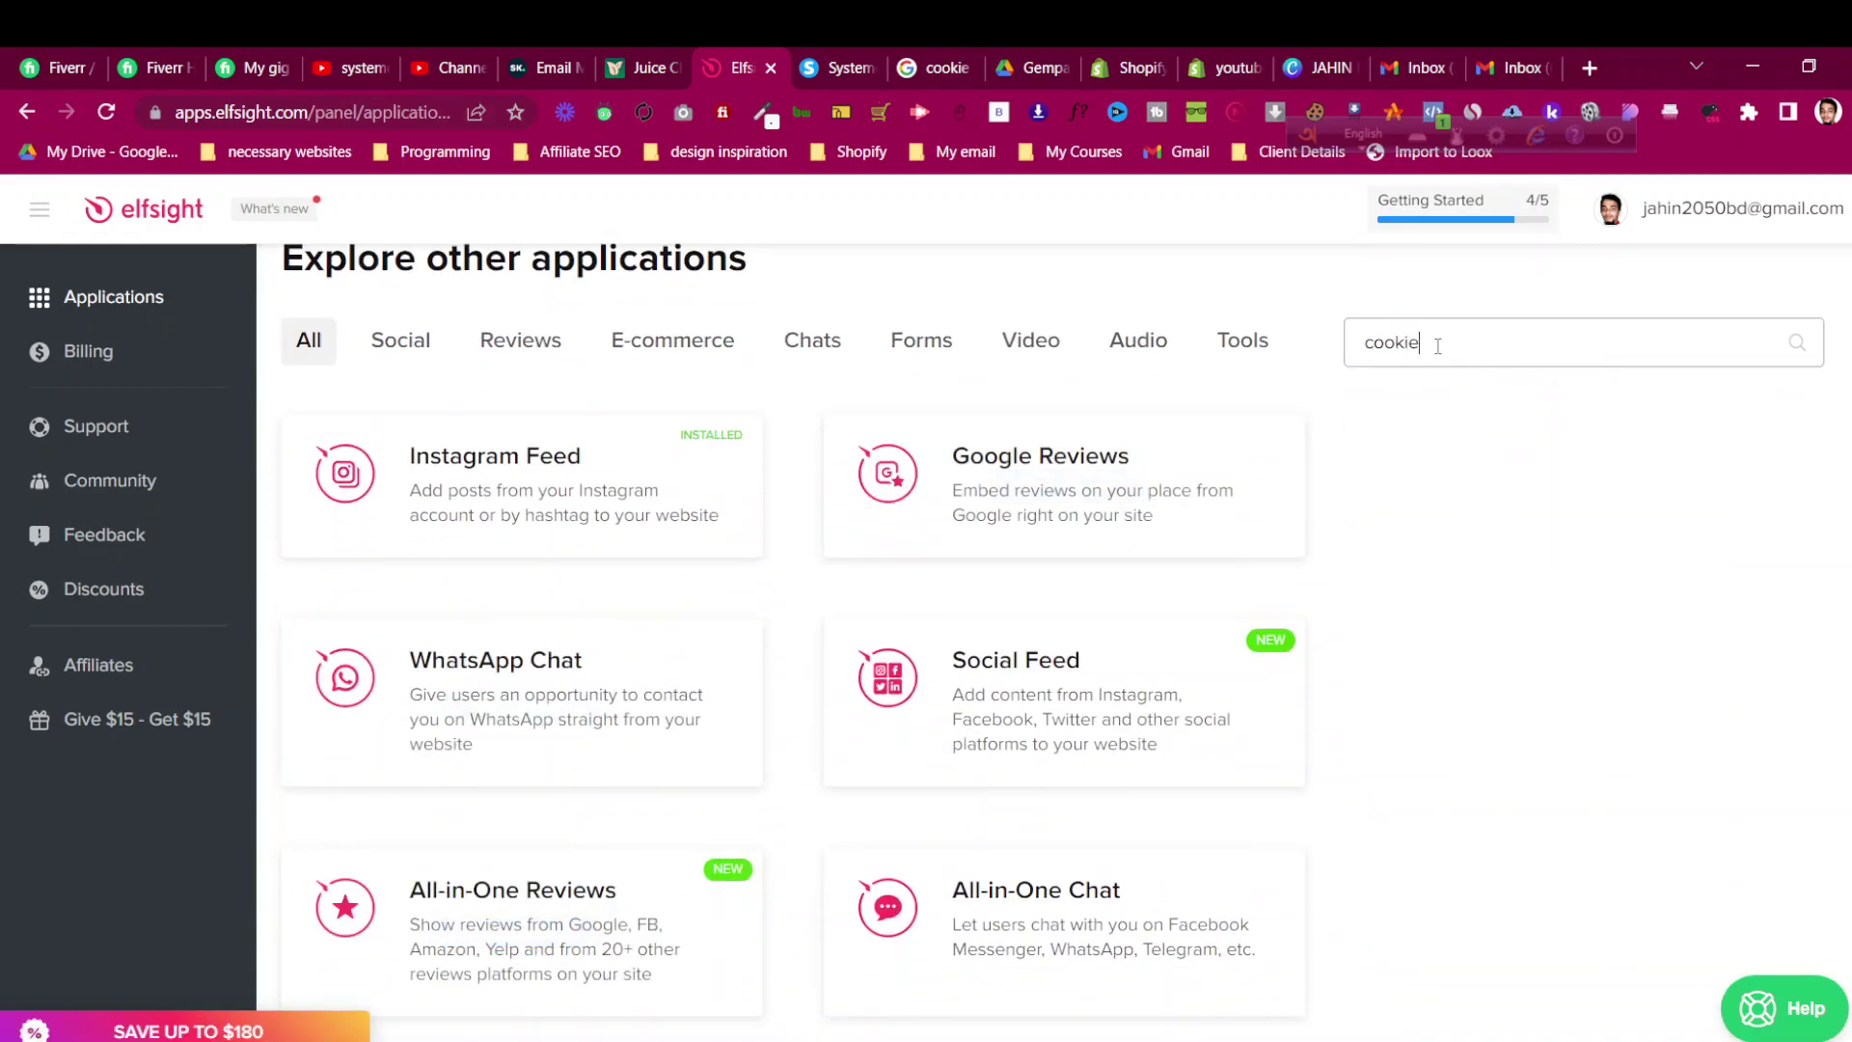
{"action": "mouse_move", "coordinate": [662, 480]}
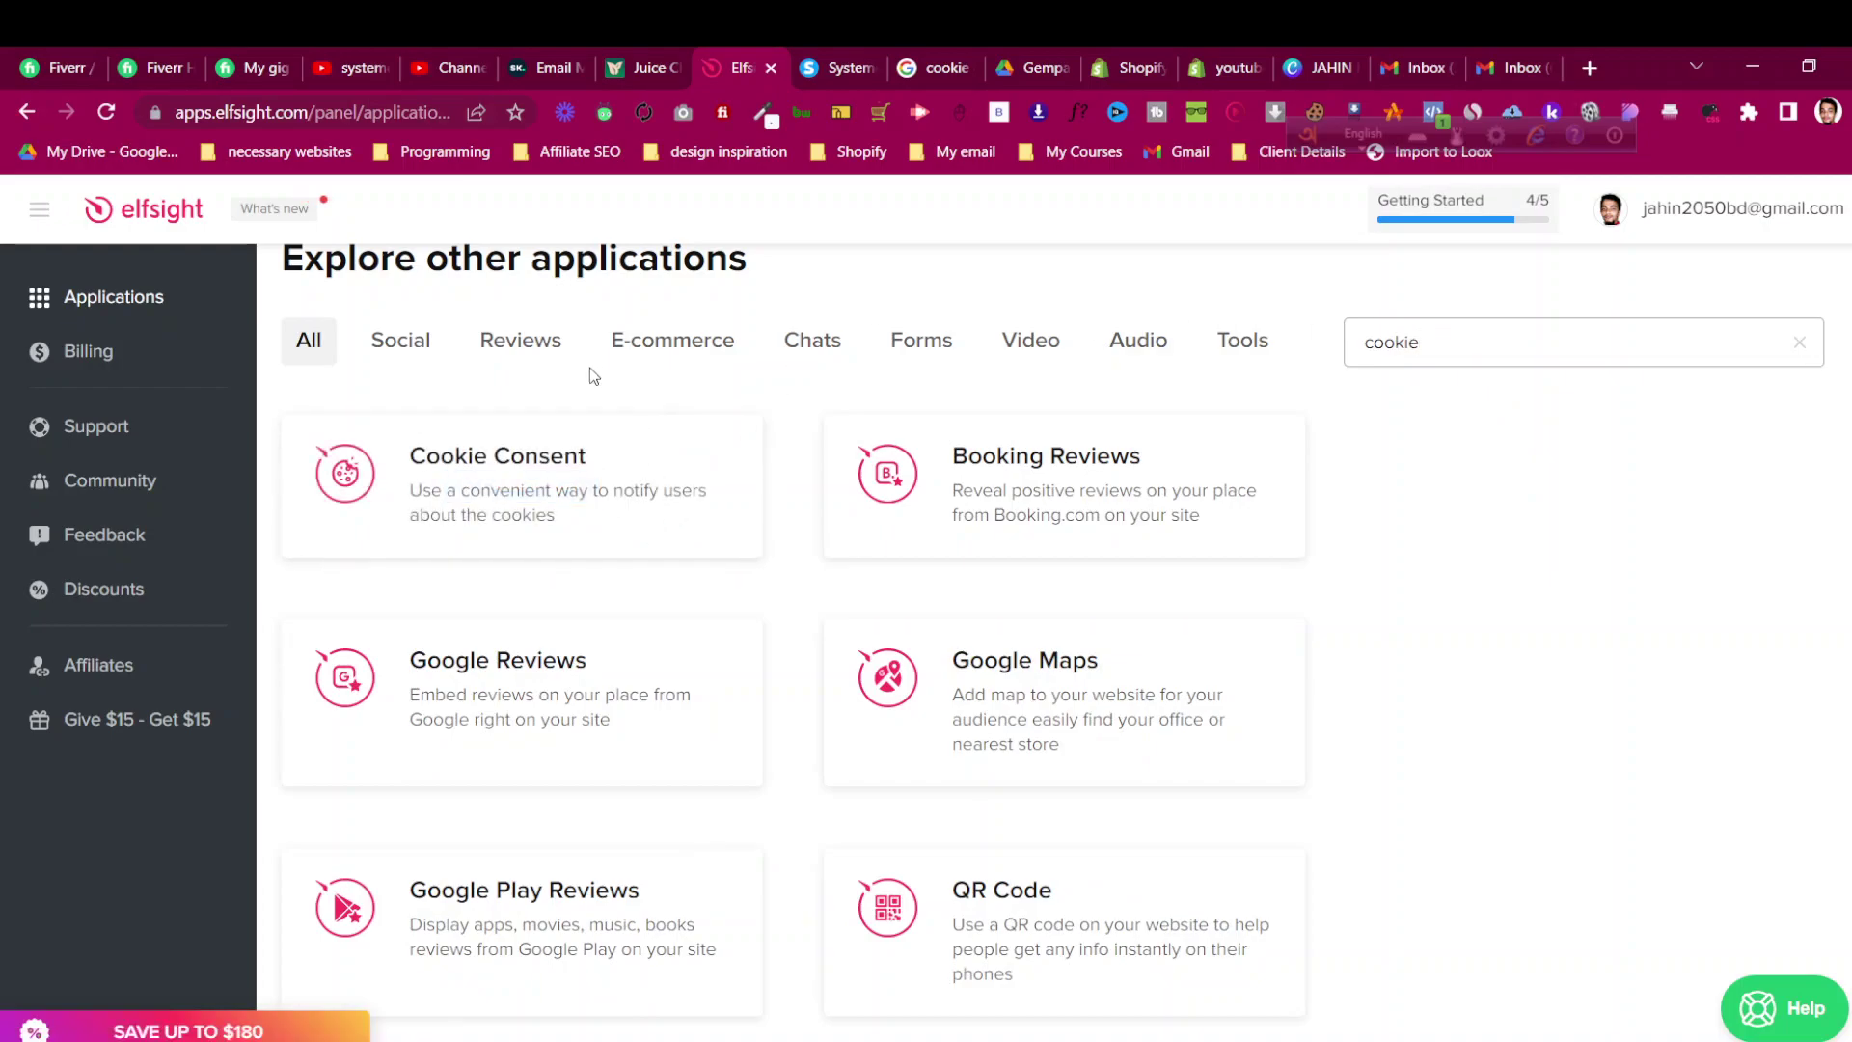
{"action": "left_click", "coordinate": [552, 482]}
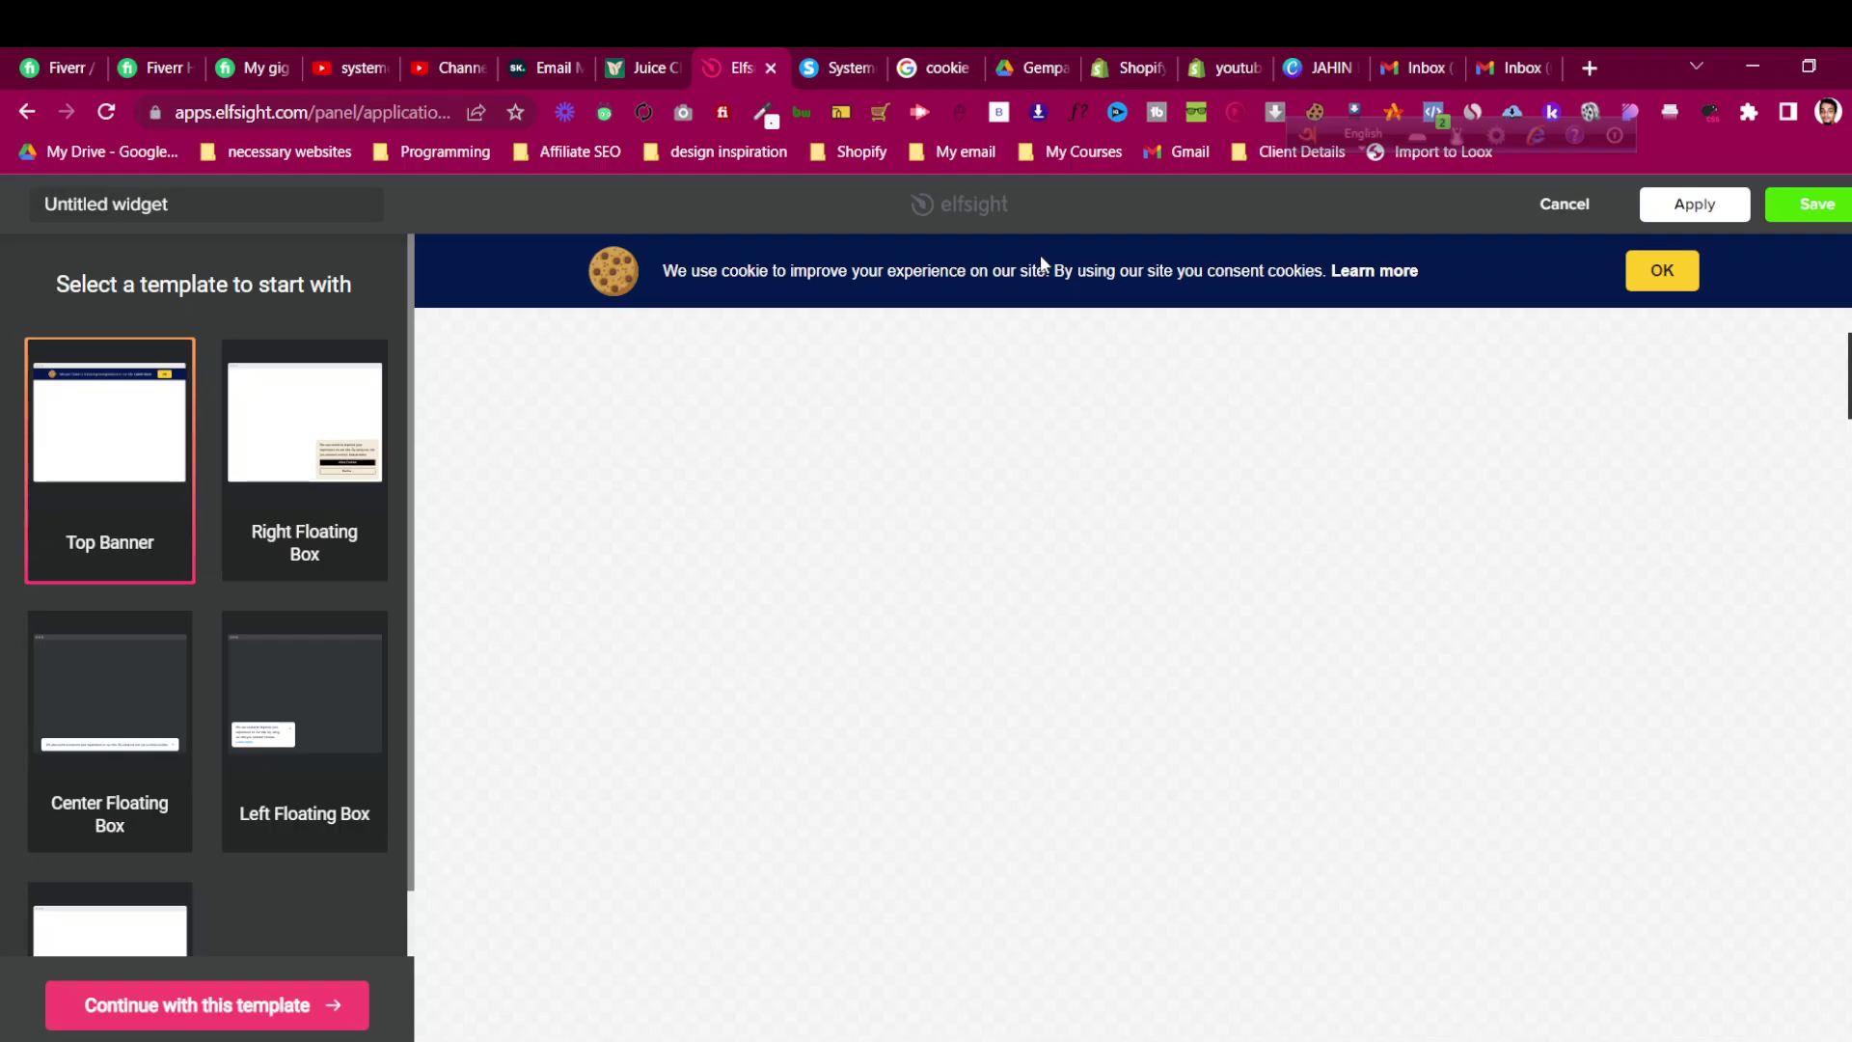
Step: Continue with the Right Floating Box template and keep English as the widget language
{"action": "left_click", "coordinate": [275, 748]}
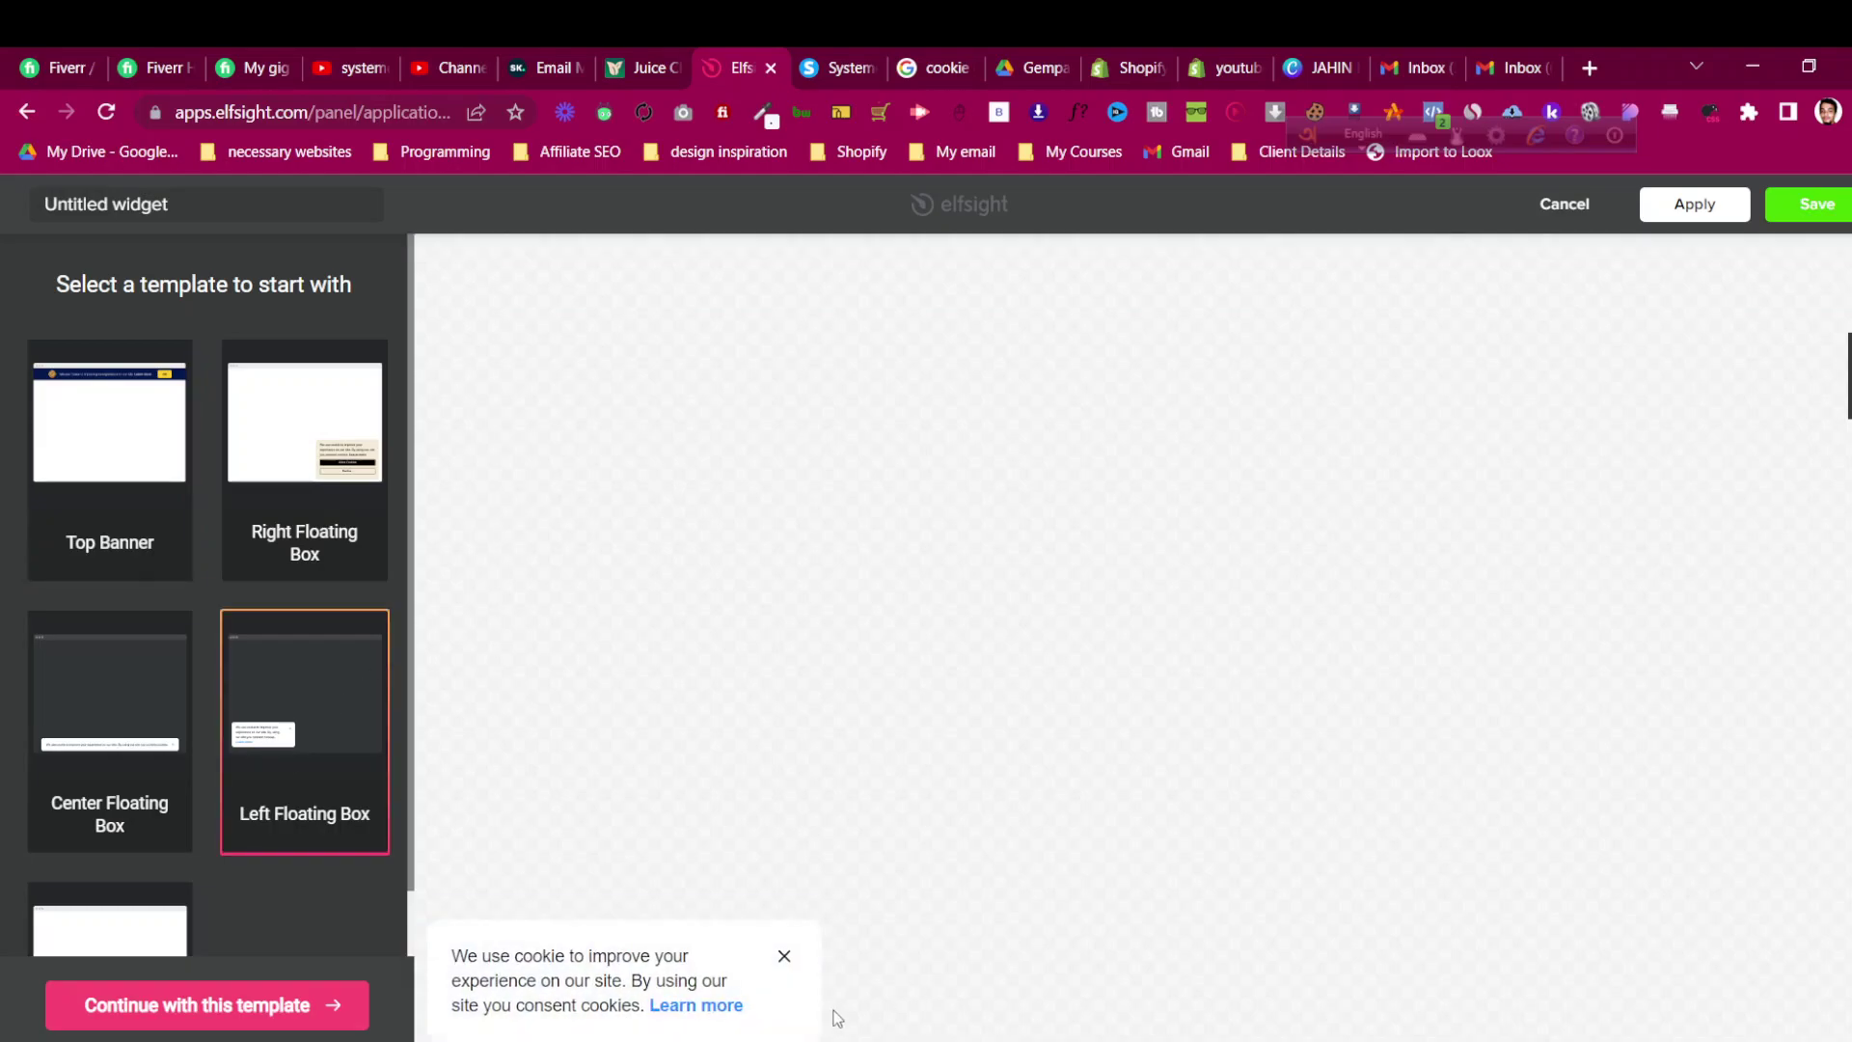
{"action": "left_click", "coordinate": [365, 449]}
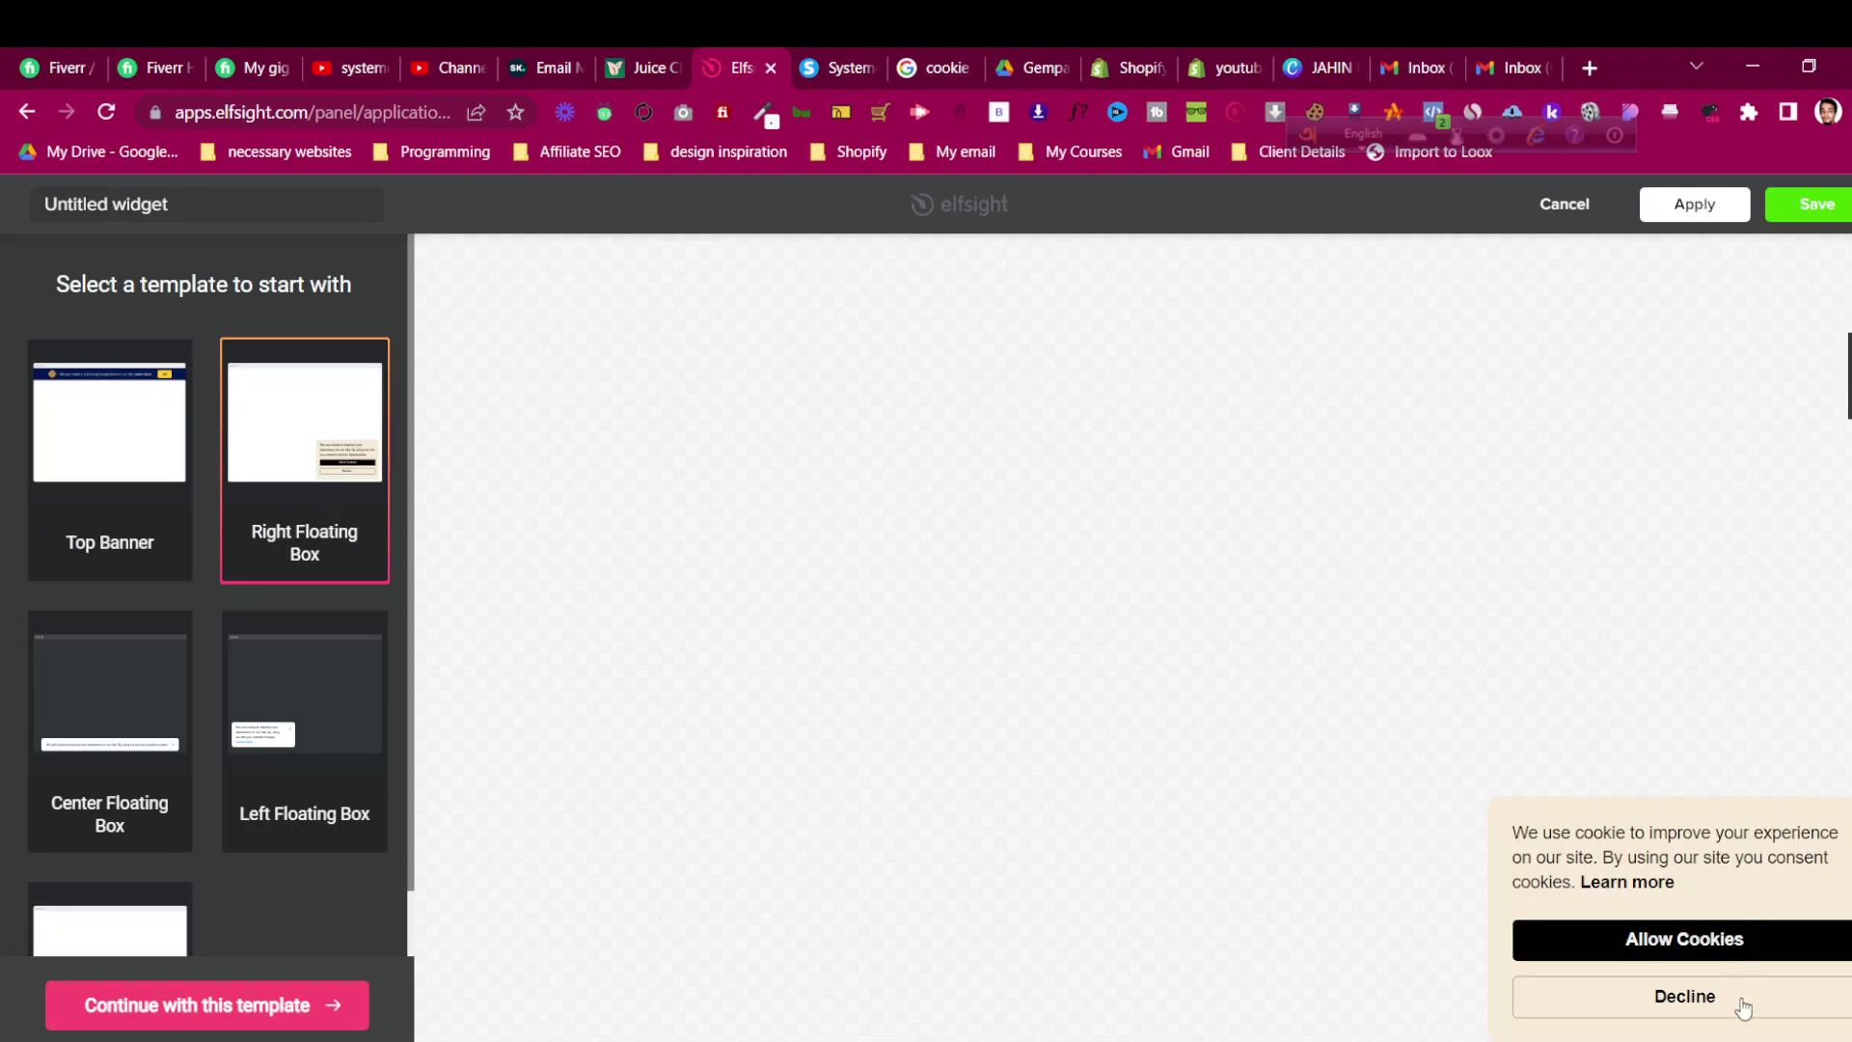
{"action": "left_click", "coordinate": [136, 1015]}
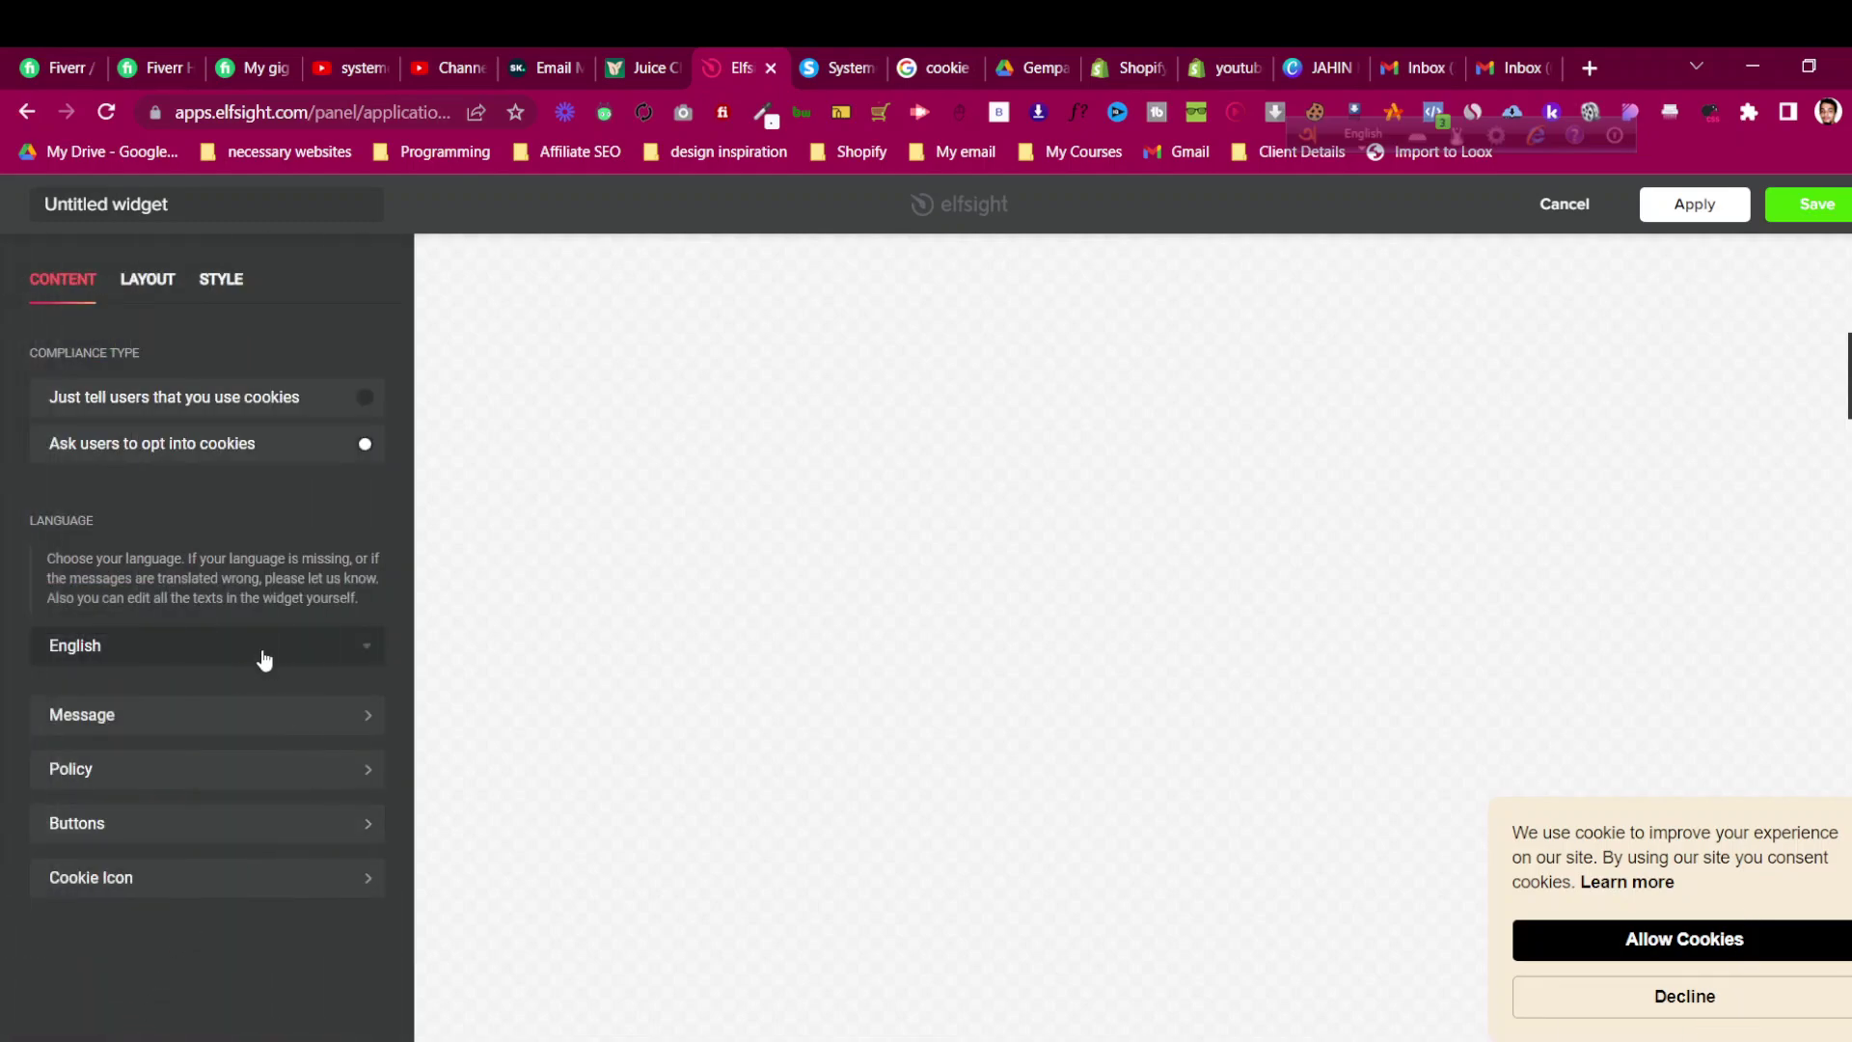
{"action": "left_click", "coordinate": [297, 648]}
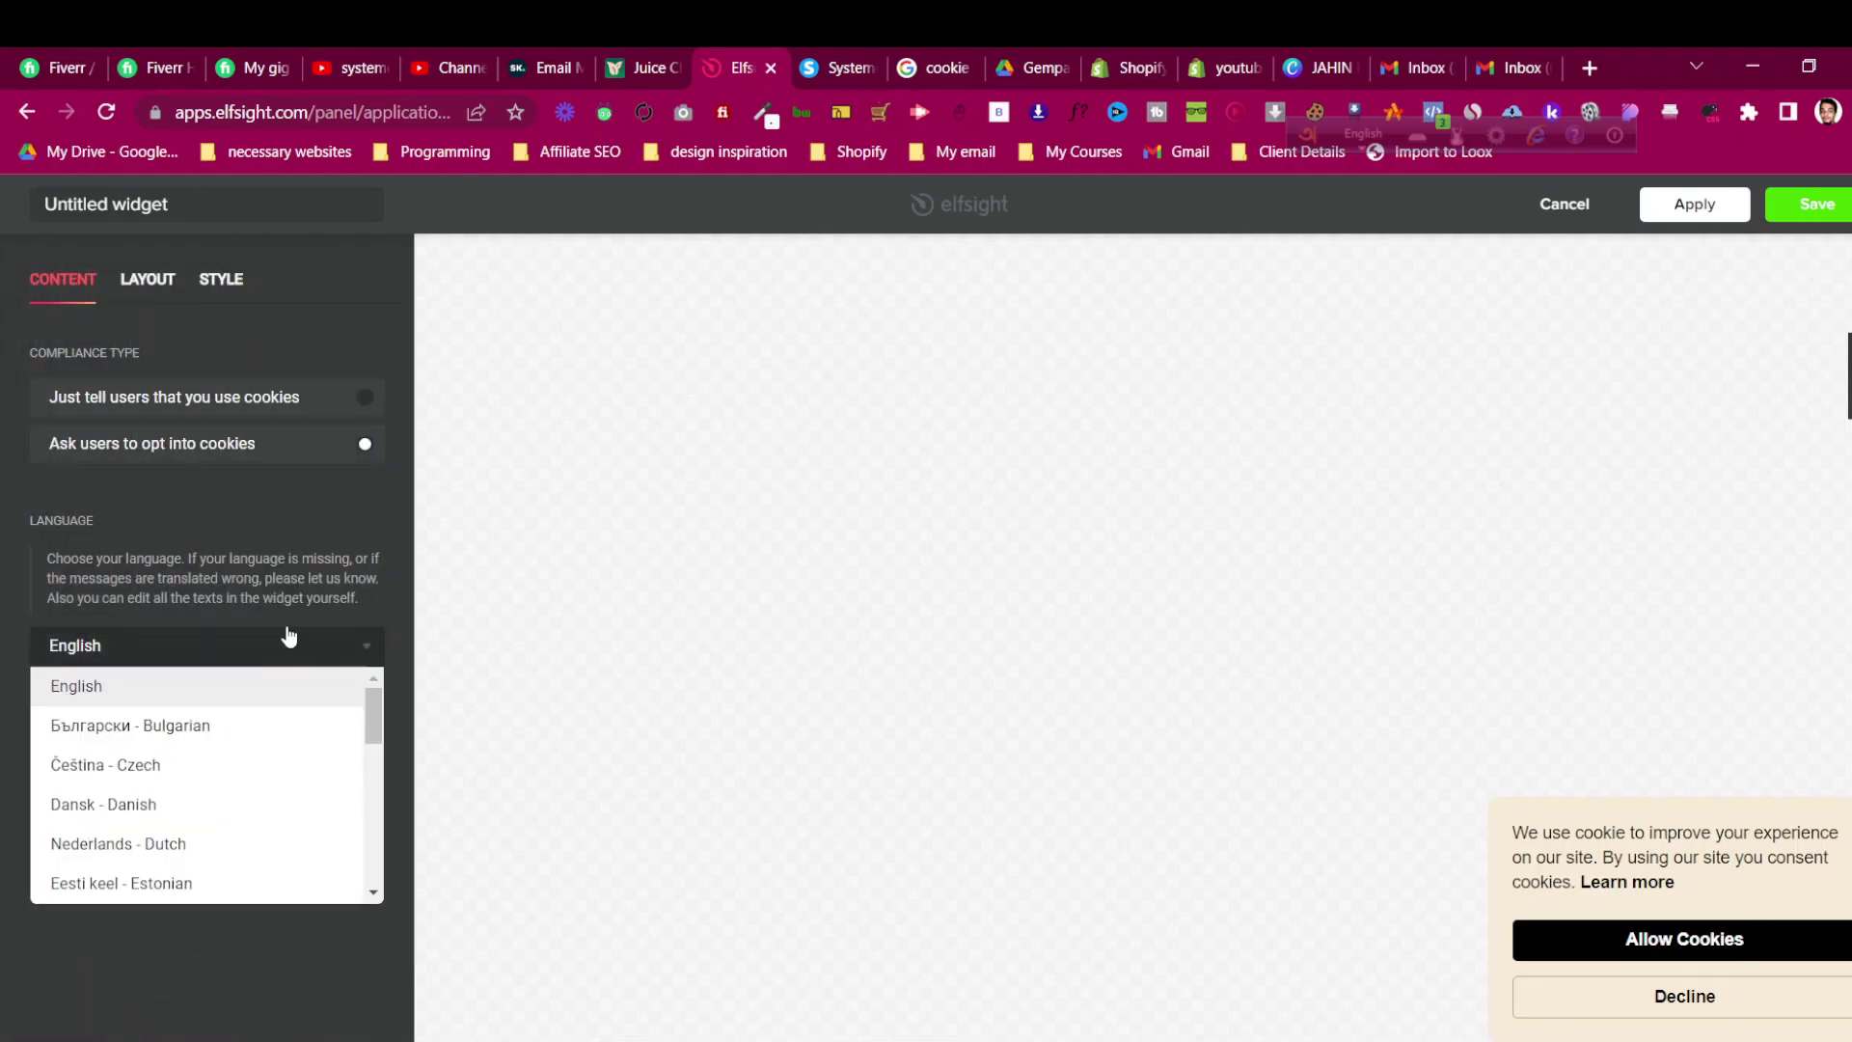
{"action": "left_click", "coordinate": [282, 689]}
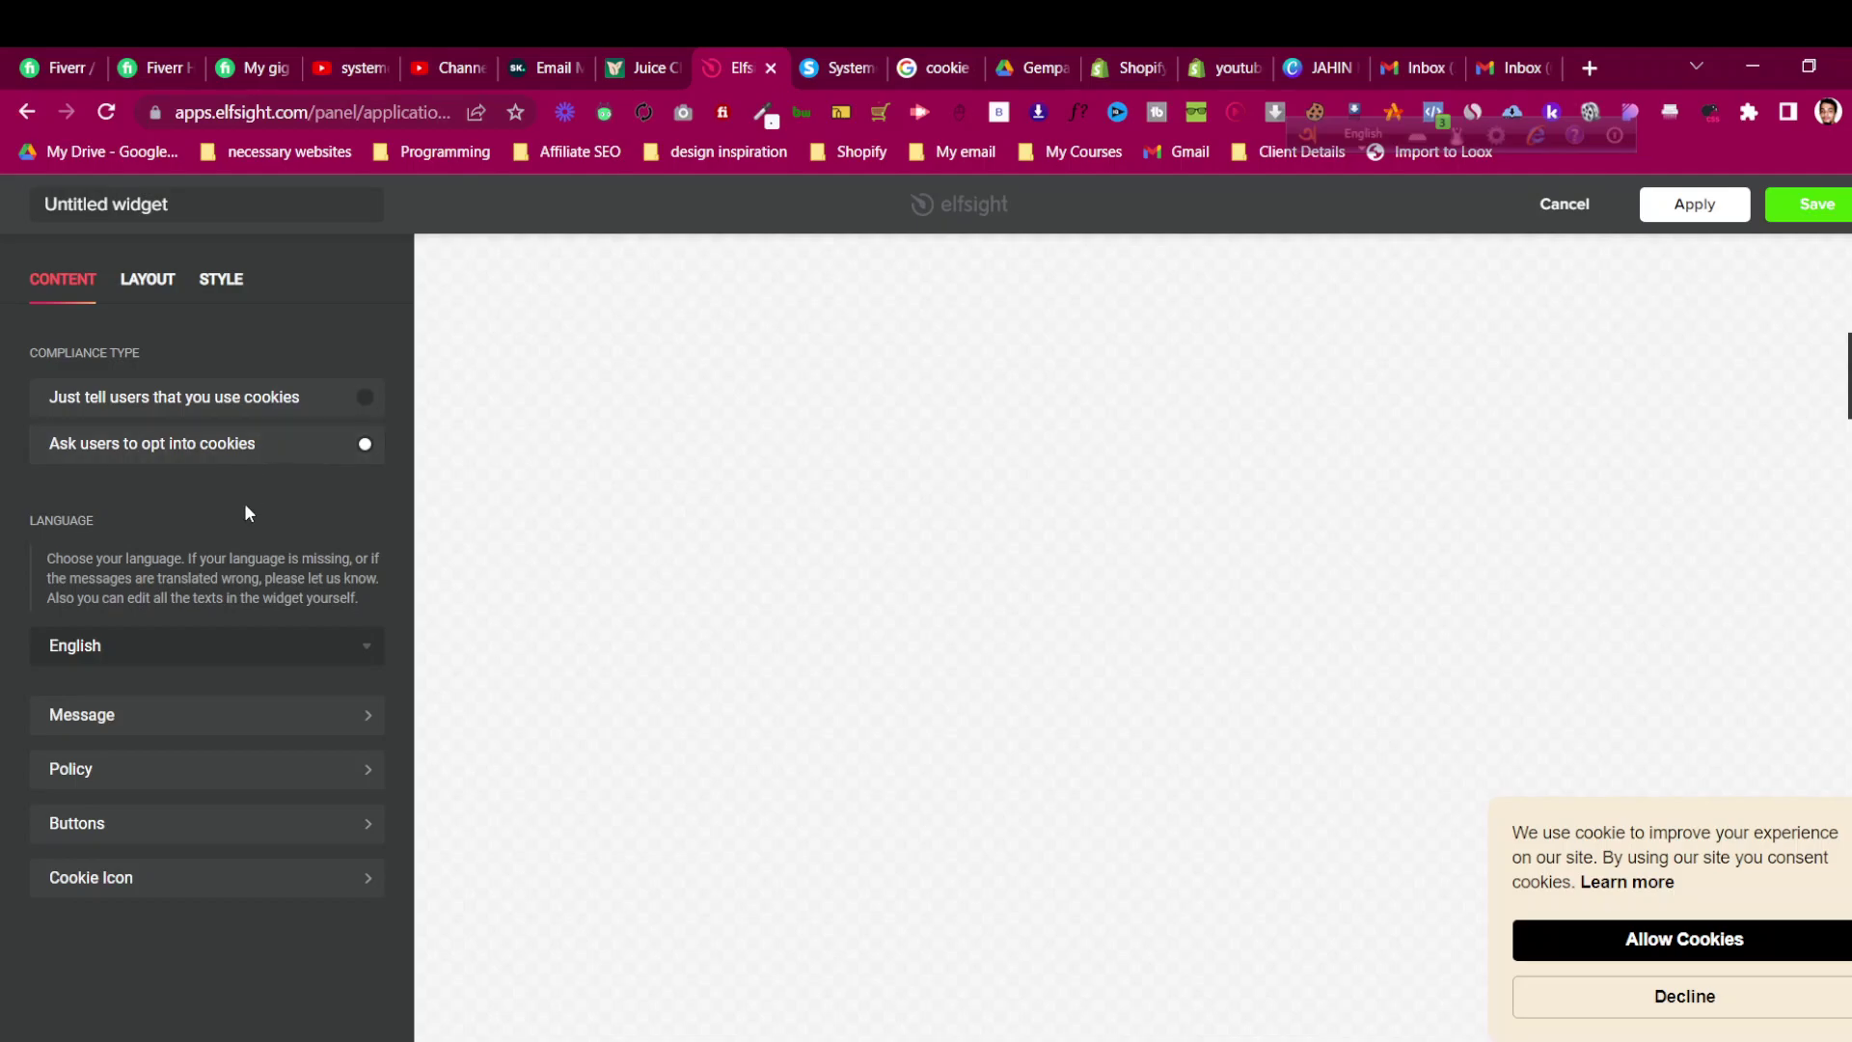
{"action": "left_click", "coordinate": [189, 726]}
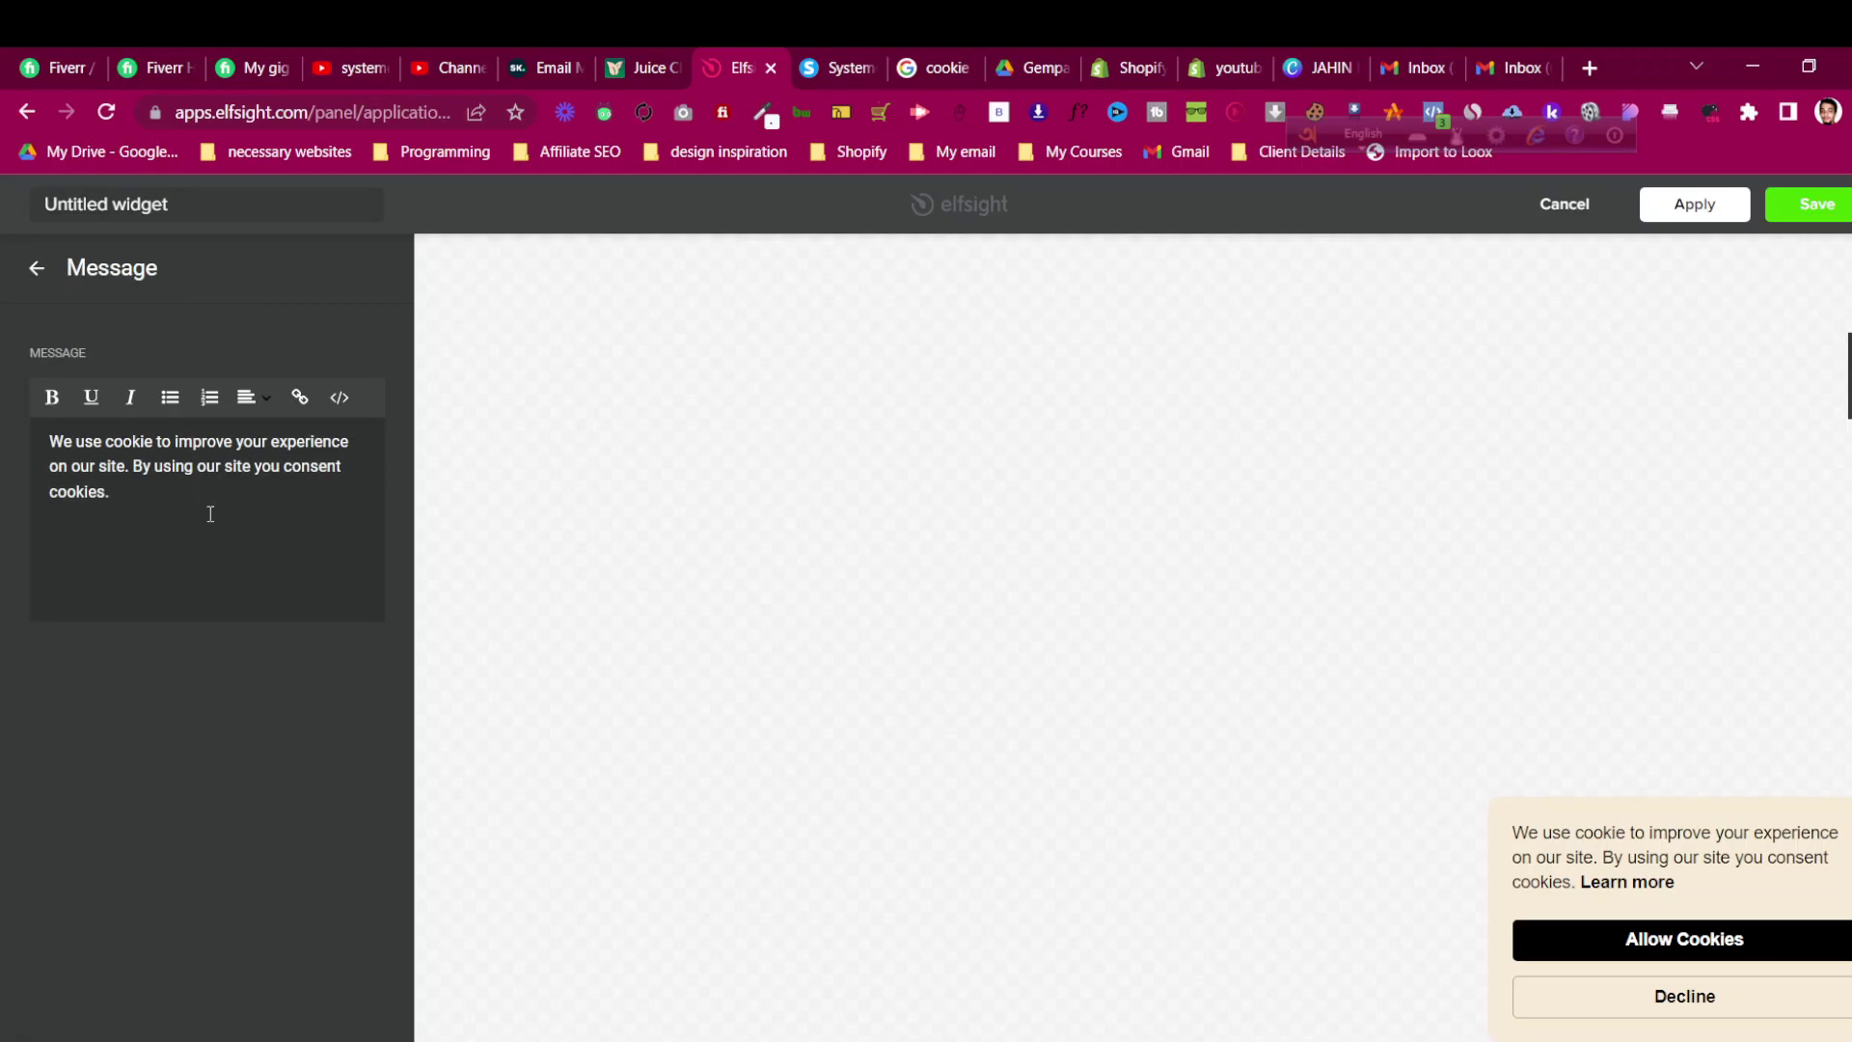
{"action": "left_click_drag", "start_coordinate": [154, 495], "coordinate": [73, 454]}
{"action": "left_click", "coordinate": [70, 439]}
{"action": "type", "text": "Check "}
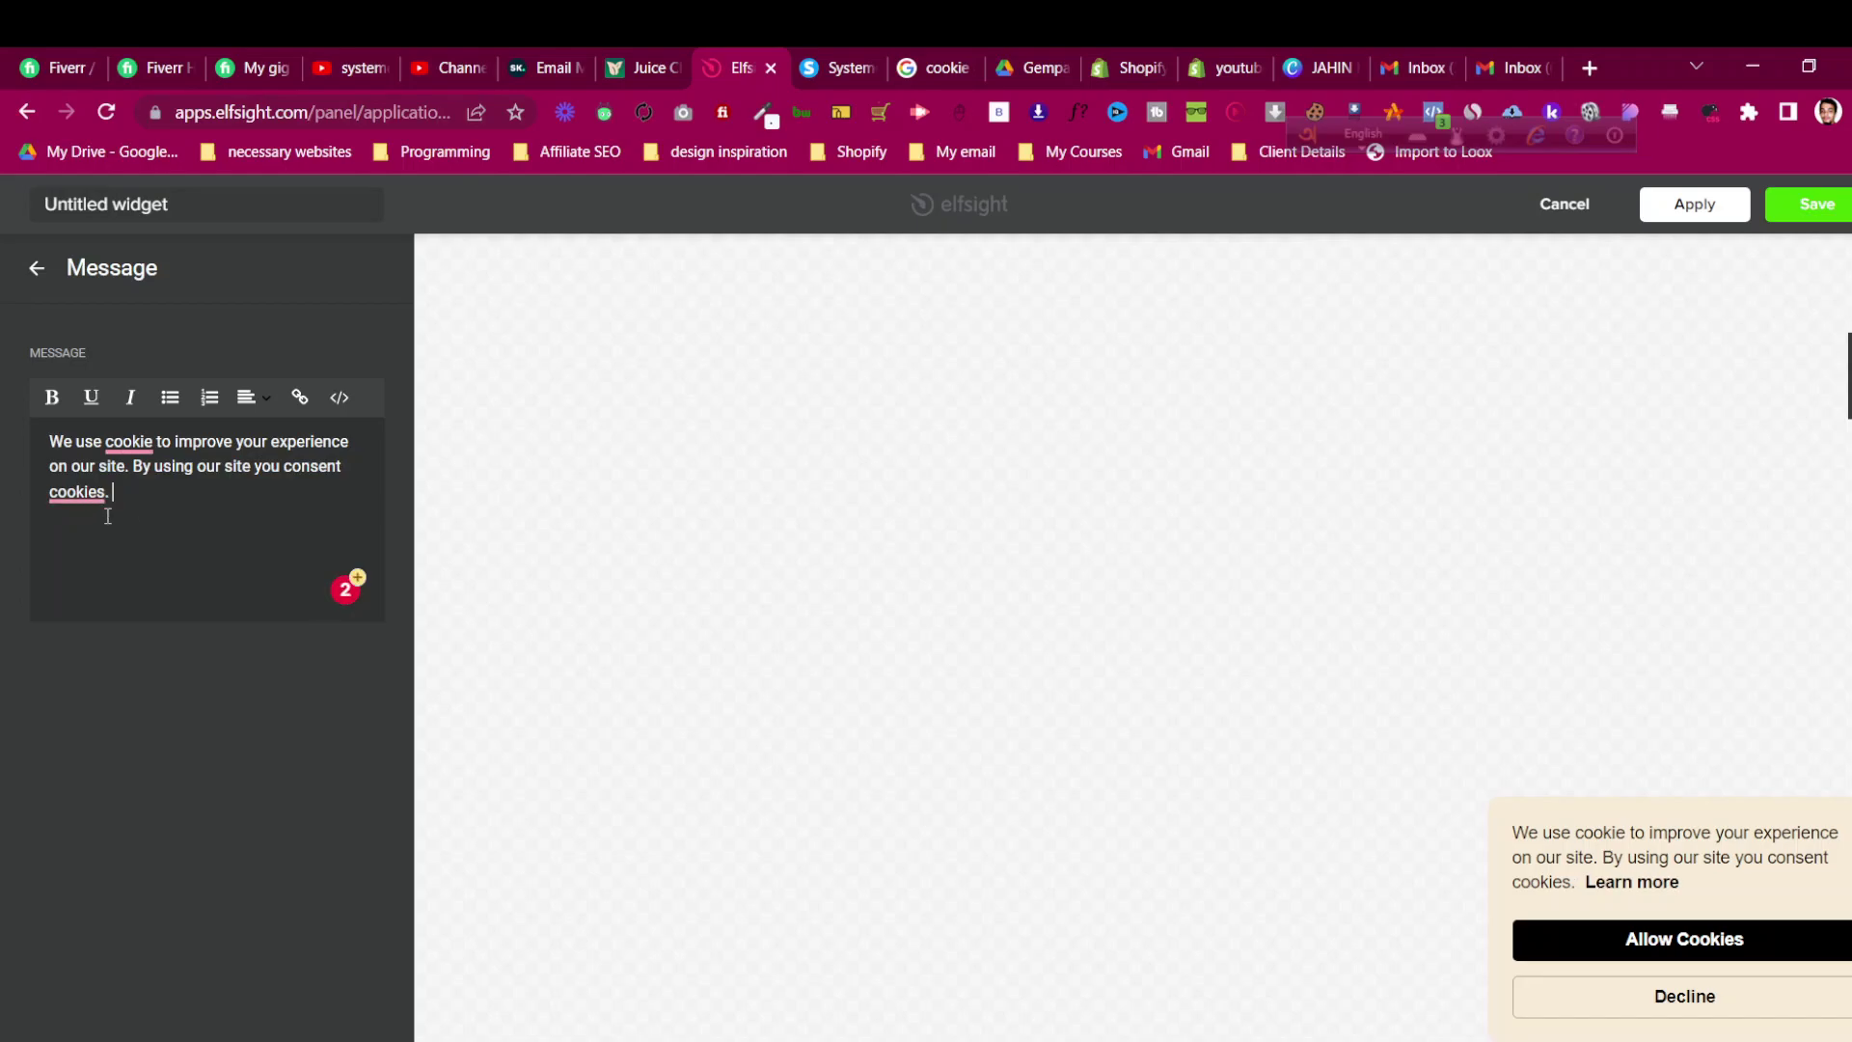
{"action": "type", "text": "our"}
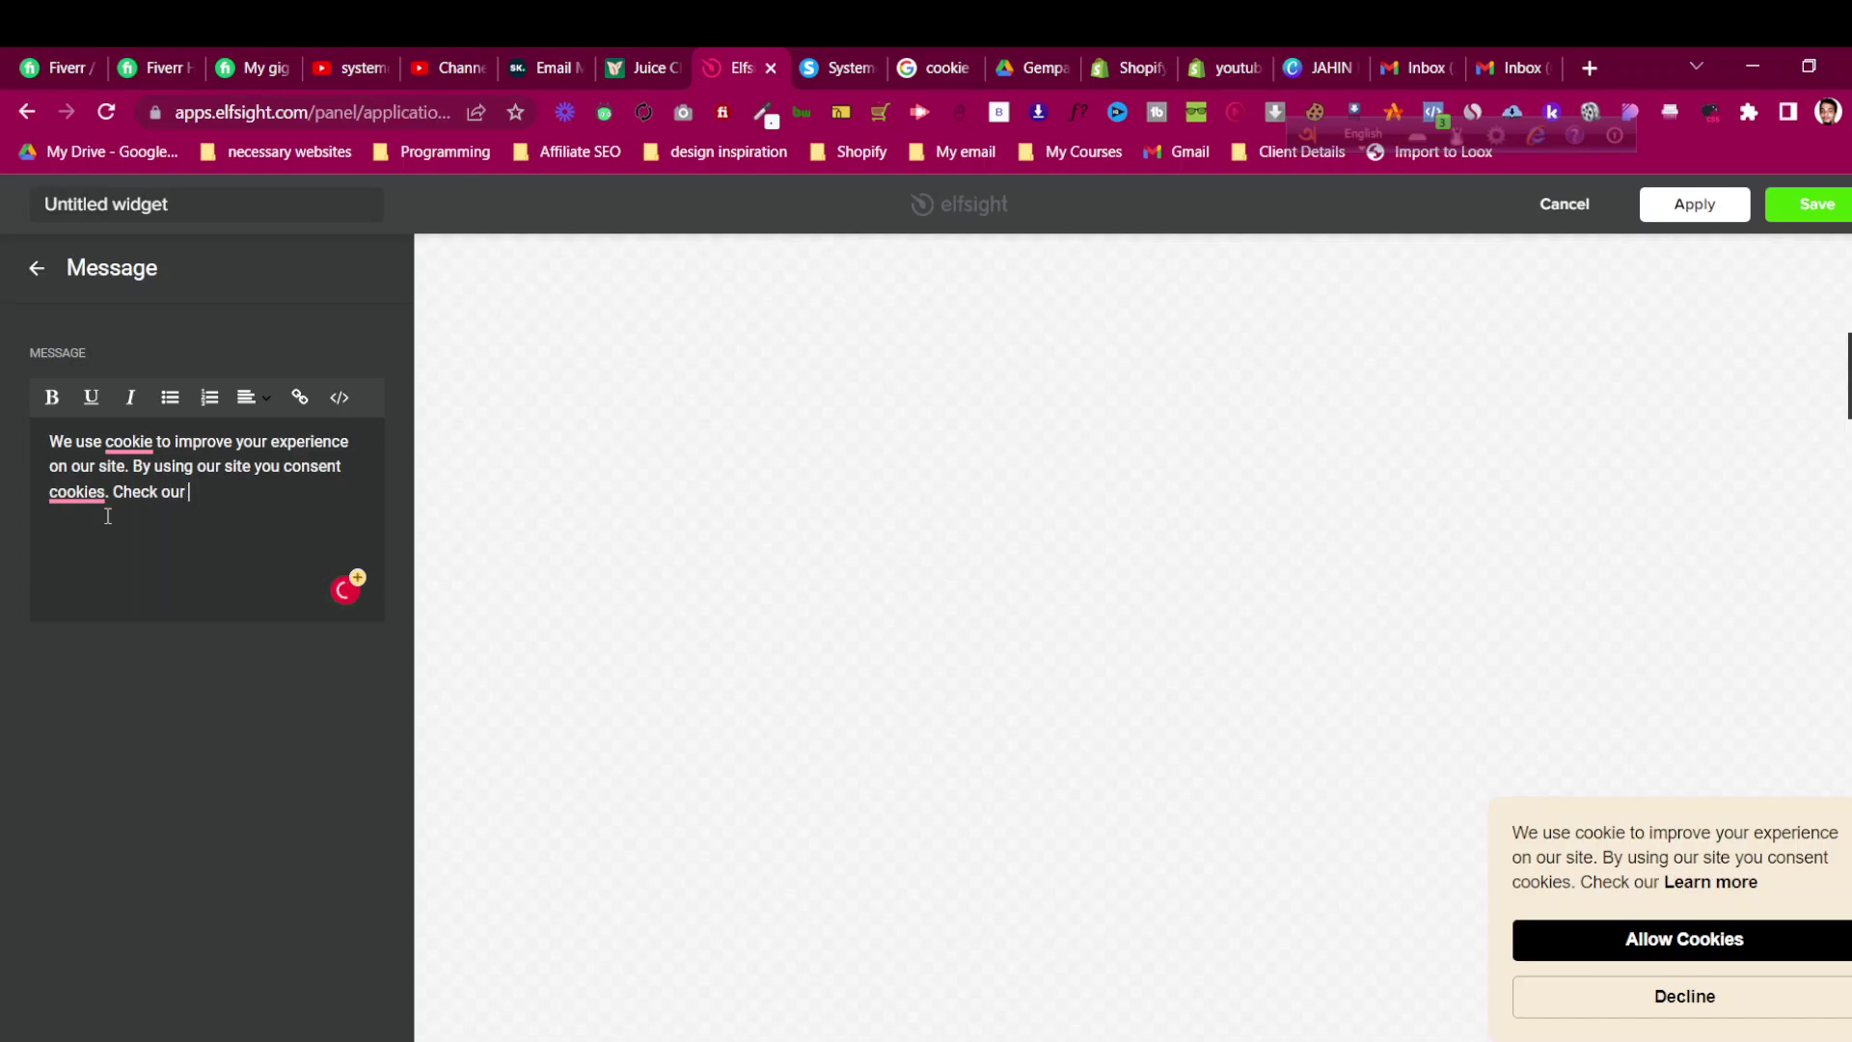
{"action": "type", "text": " Pr"}
{"action": "key", "text": "BackSpace"}
{"action": "key", "text": "BackSpace"}
{"action": "key", "text": "BackSpace"}
{"action": "key", "text": "BackSpace"}
{"action": "key", "text": "BackSpace"}
{"action": "key", "text": "BackSpace"}
{"action": "key", "text": "BackSpace"}
{"action": "key", "text": "BackSpace"}
{"action": "key", "text": "BackSpace"}
{"action": "key", "text": "BackSpace"}
{"action": "key", "text": "BackSpace"}
{"action": "key", "text": "BackSpace"}
{"action": "key", "text": "BackSpace"}
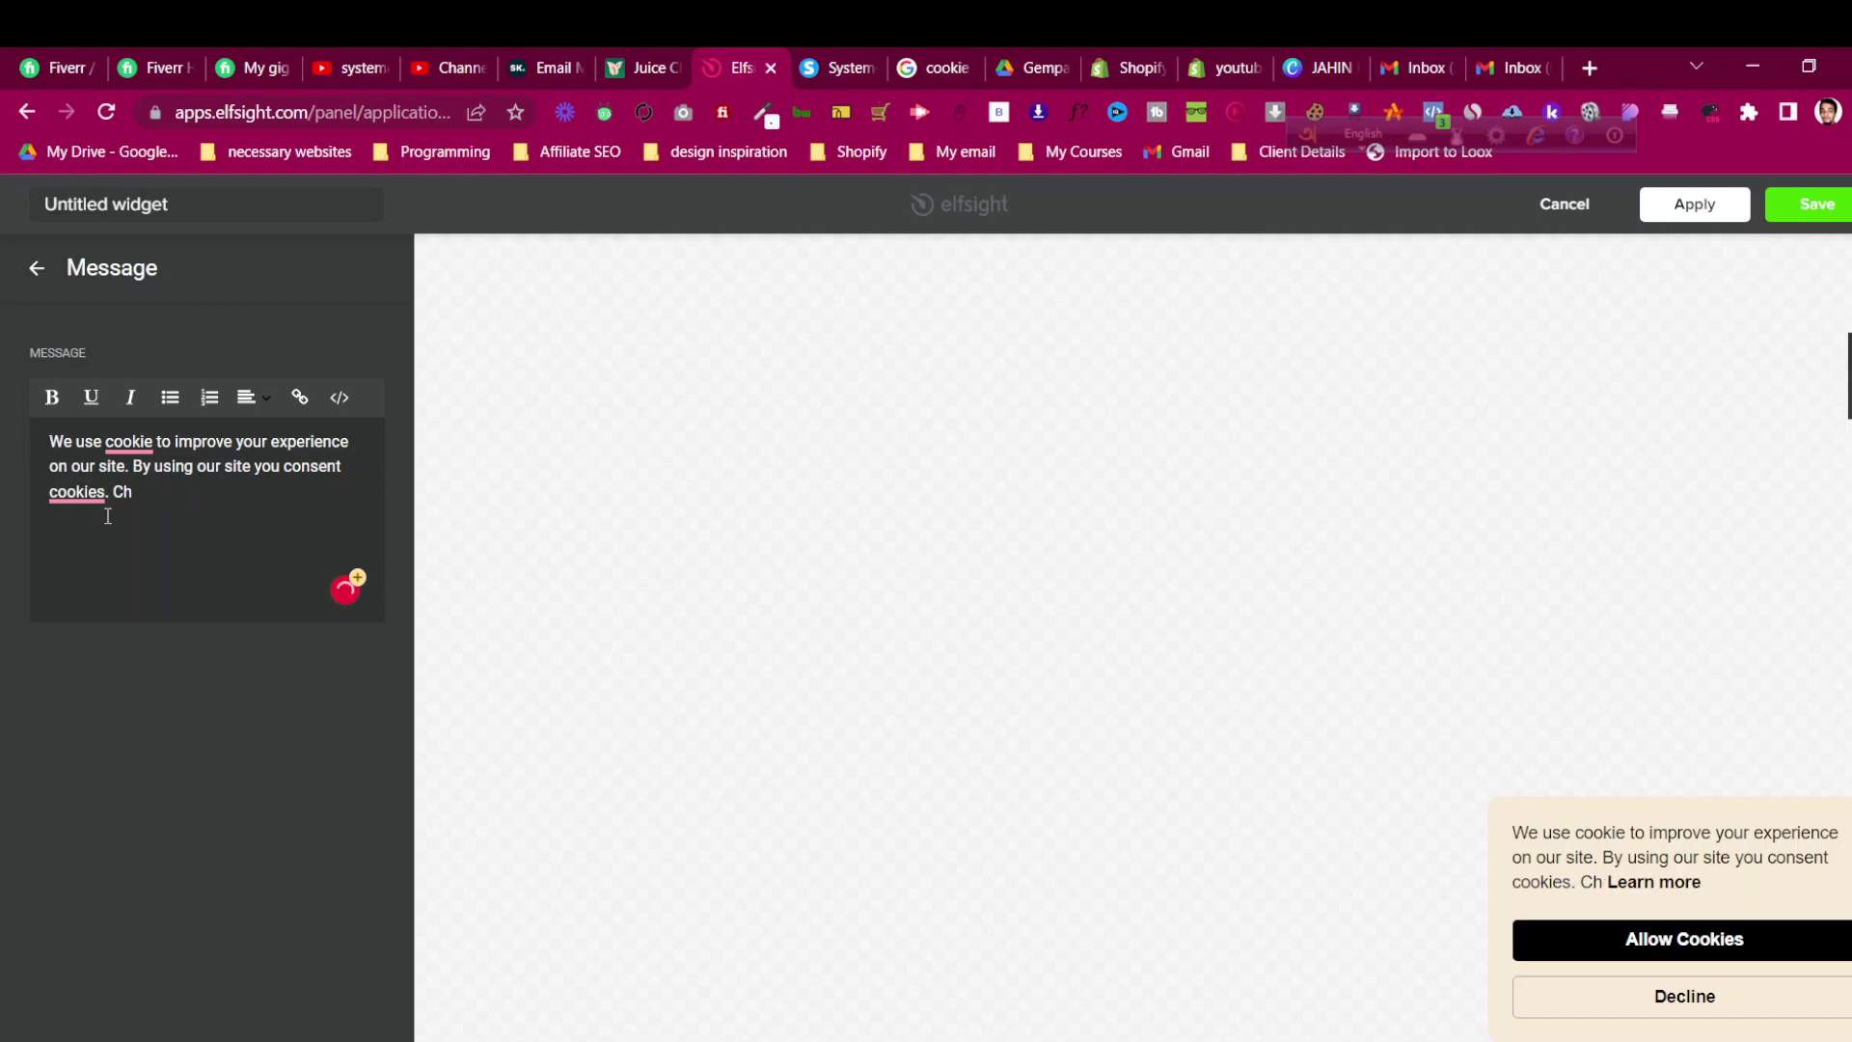
{"action": "left_click", "coordinate": [13, 278]}
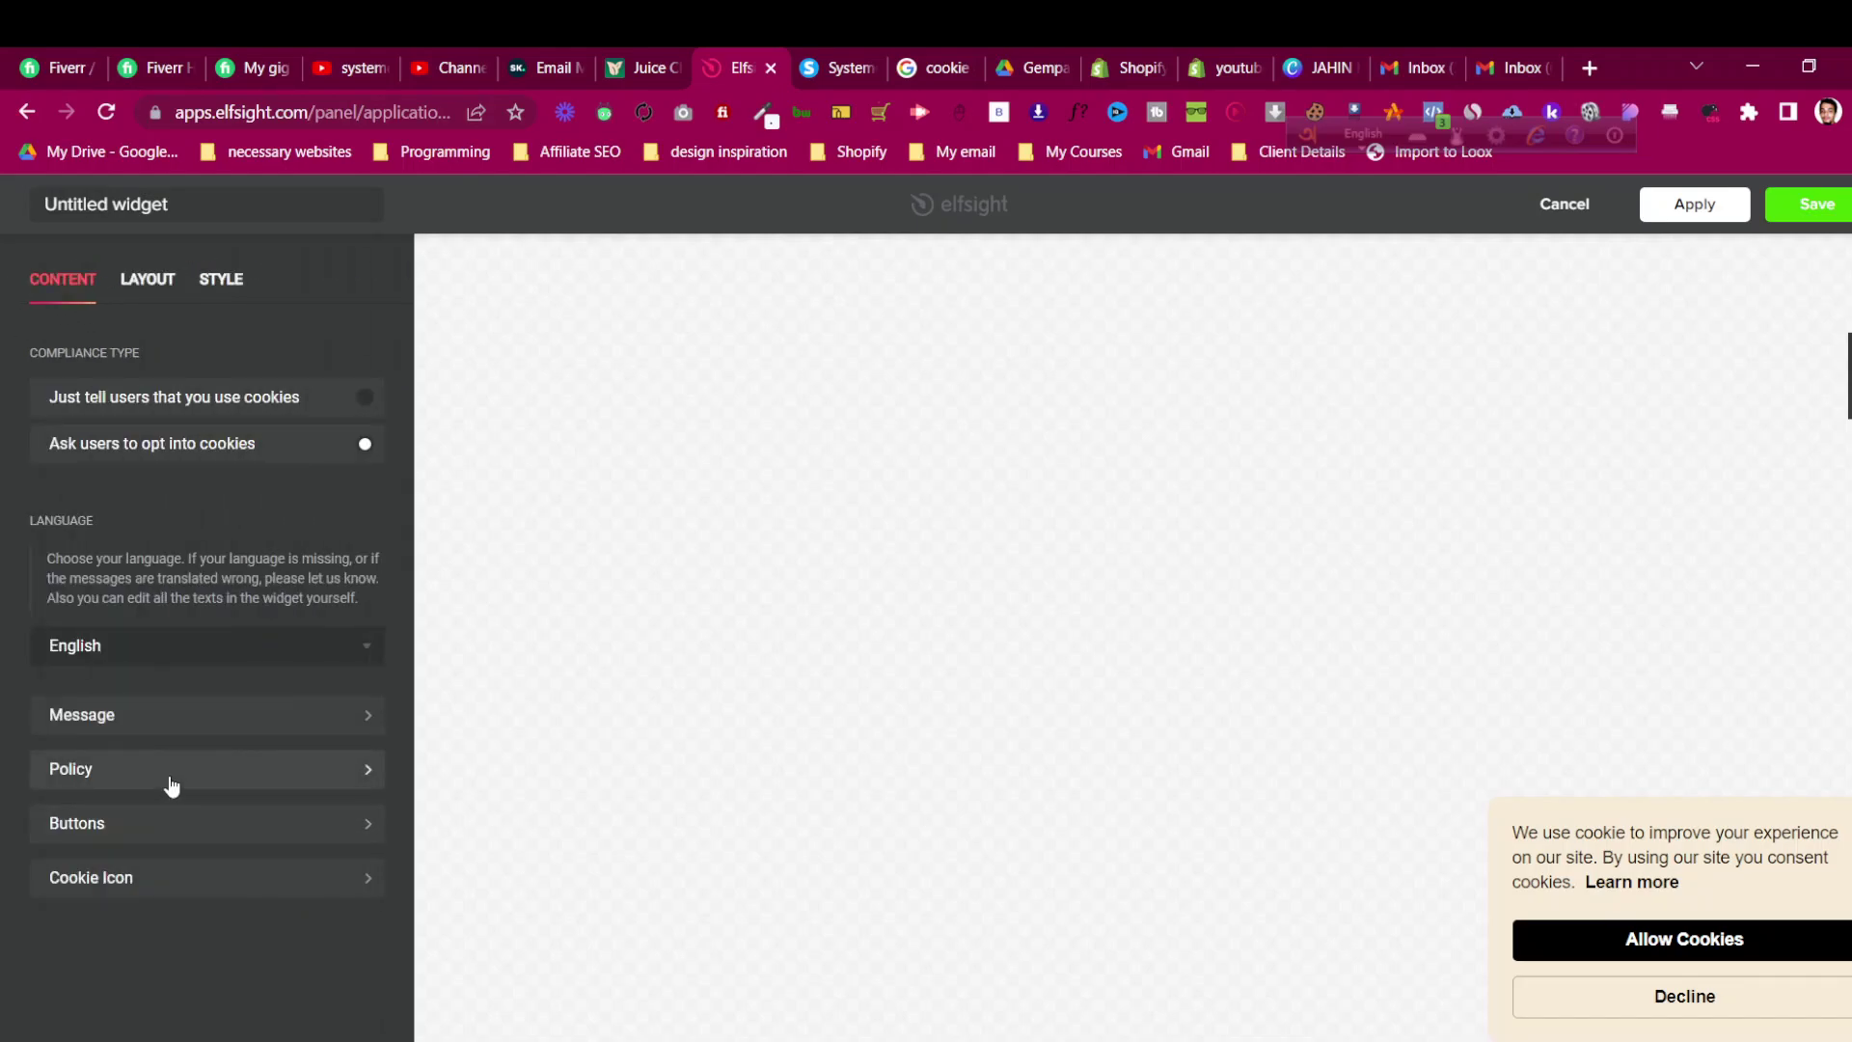
Step: Select the Elfsight cookie policy URL, then view the systeme.io Sales Page step settings
{"action": "left_click", "coordinate": [170, 828]}
{"action": "left_click", "coordinate": [29, 278]}
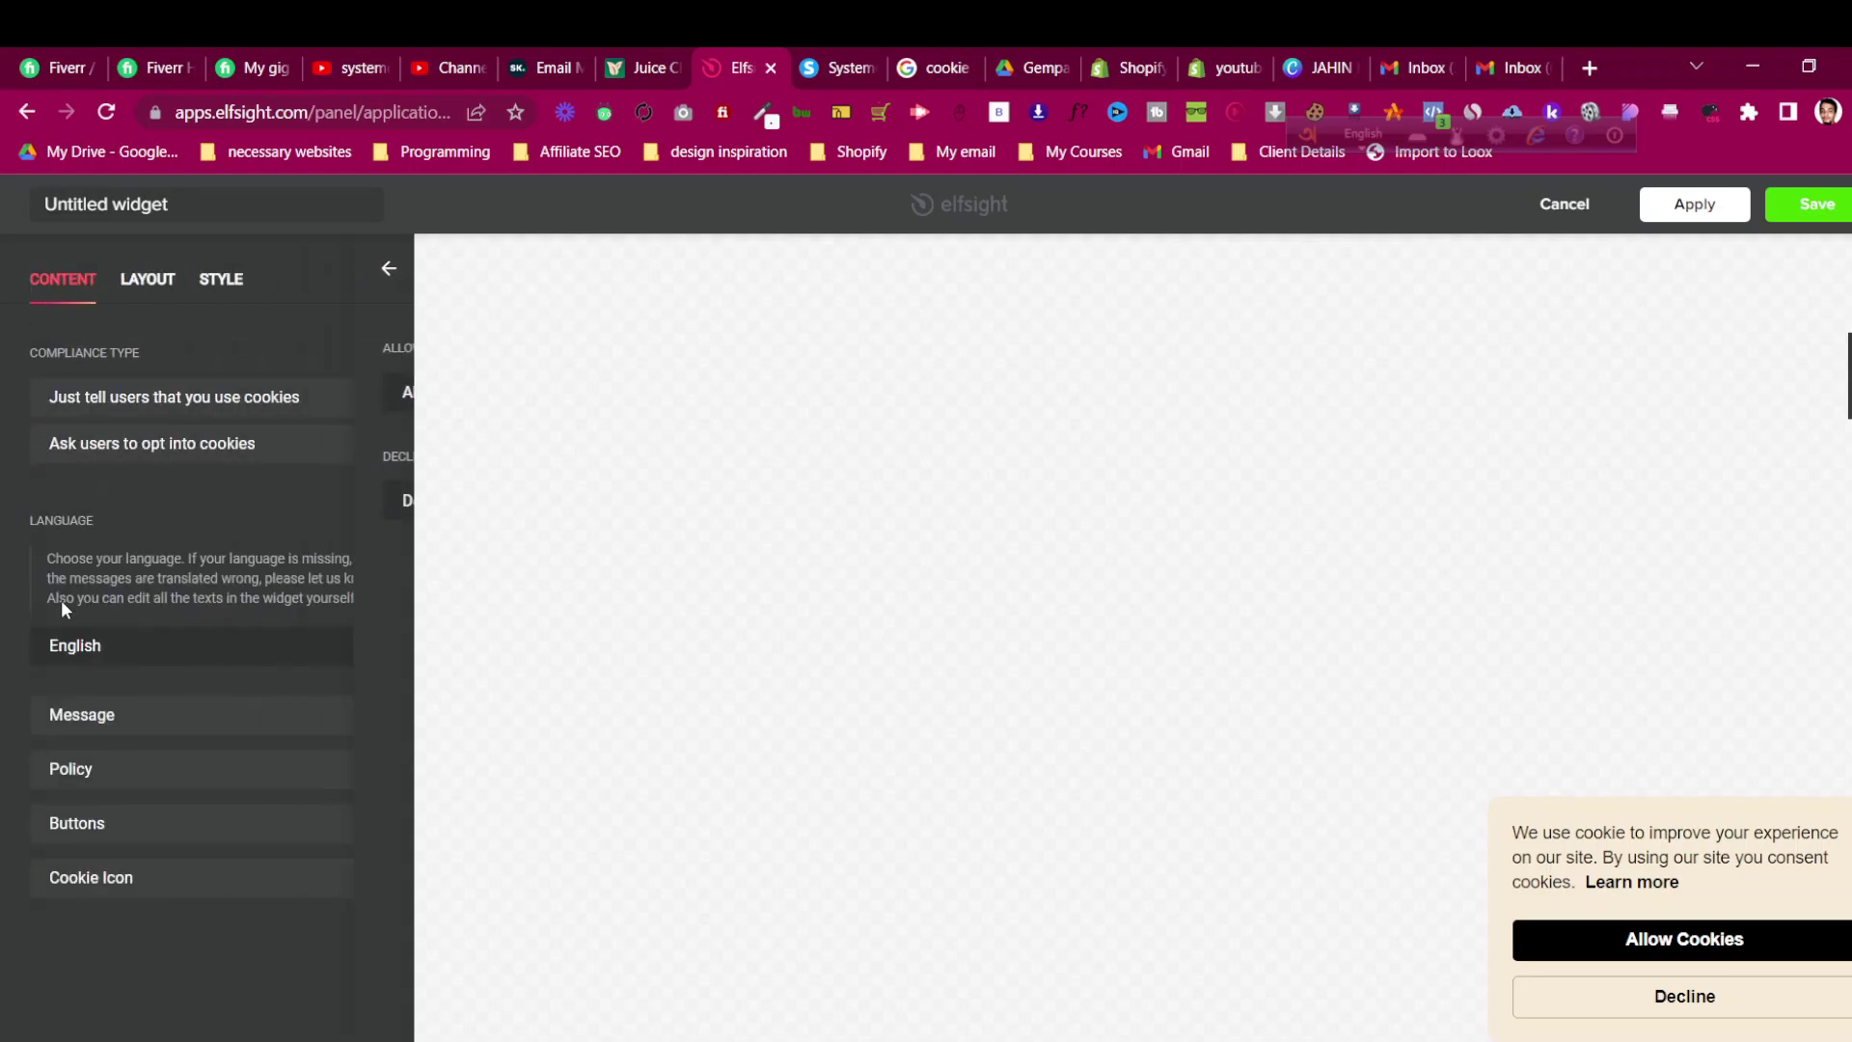
{"action": "left_click", "coordinate": [107, 772]}
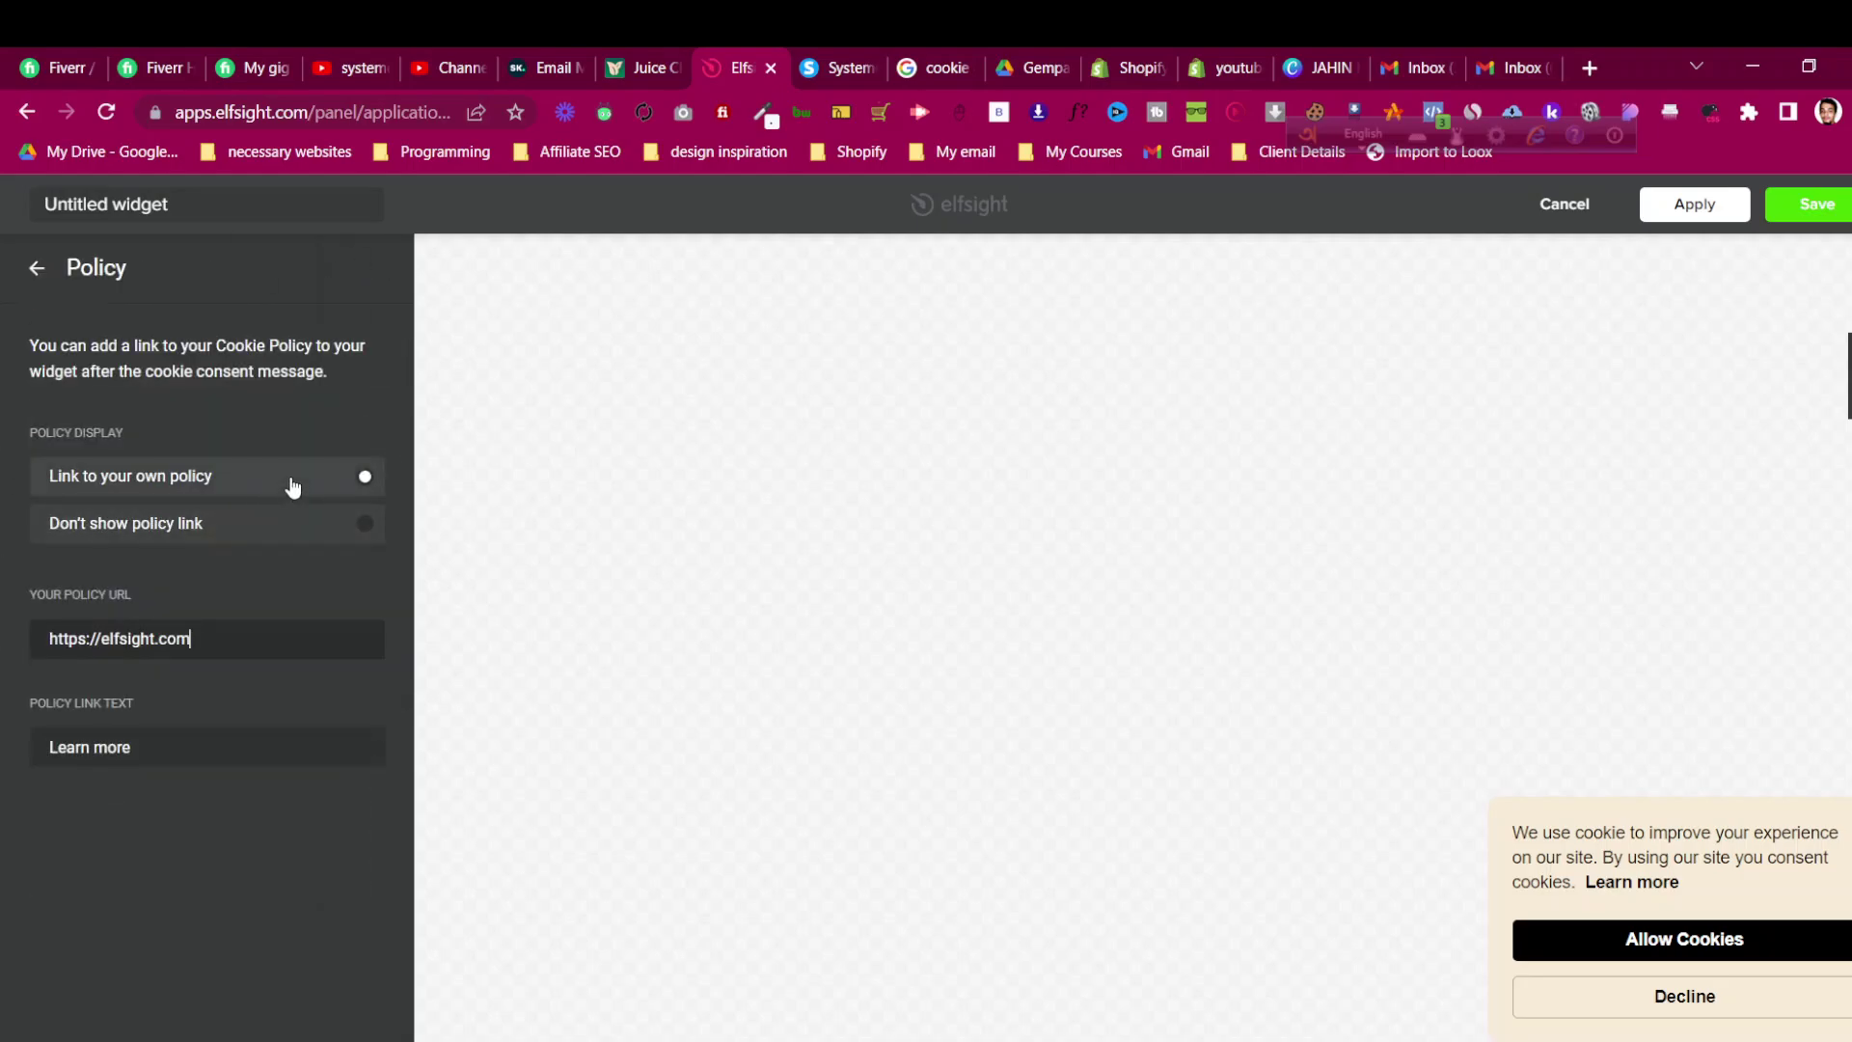
{"action": "left_click", "coordinate": [228, 657]}
{"action": "left_click_drag", "start_coordinate": [228, 657], "coordinate": [35, 656]}
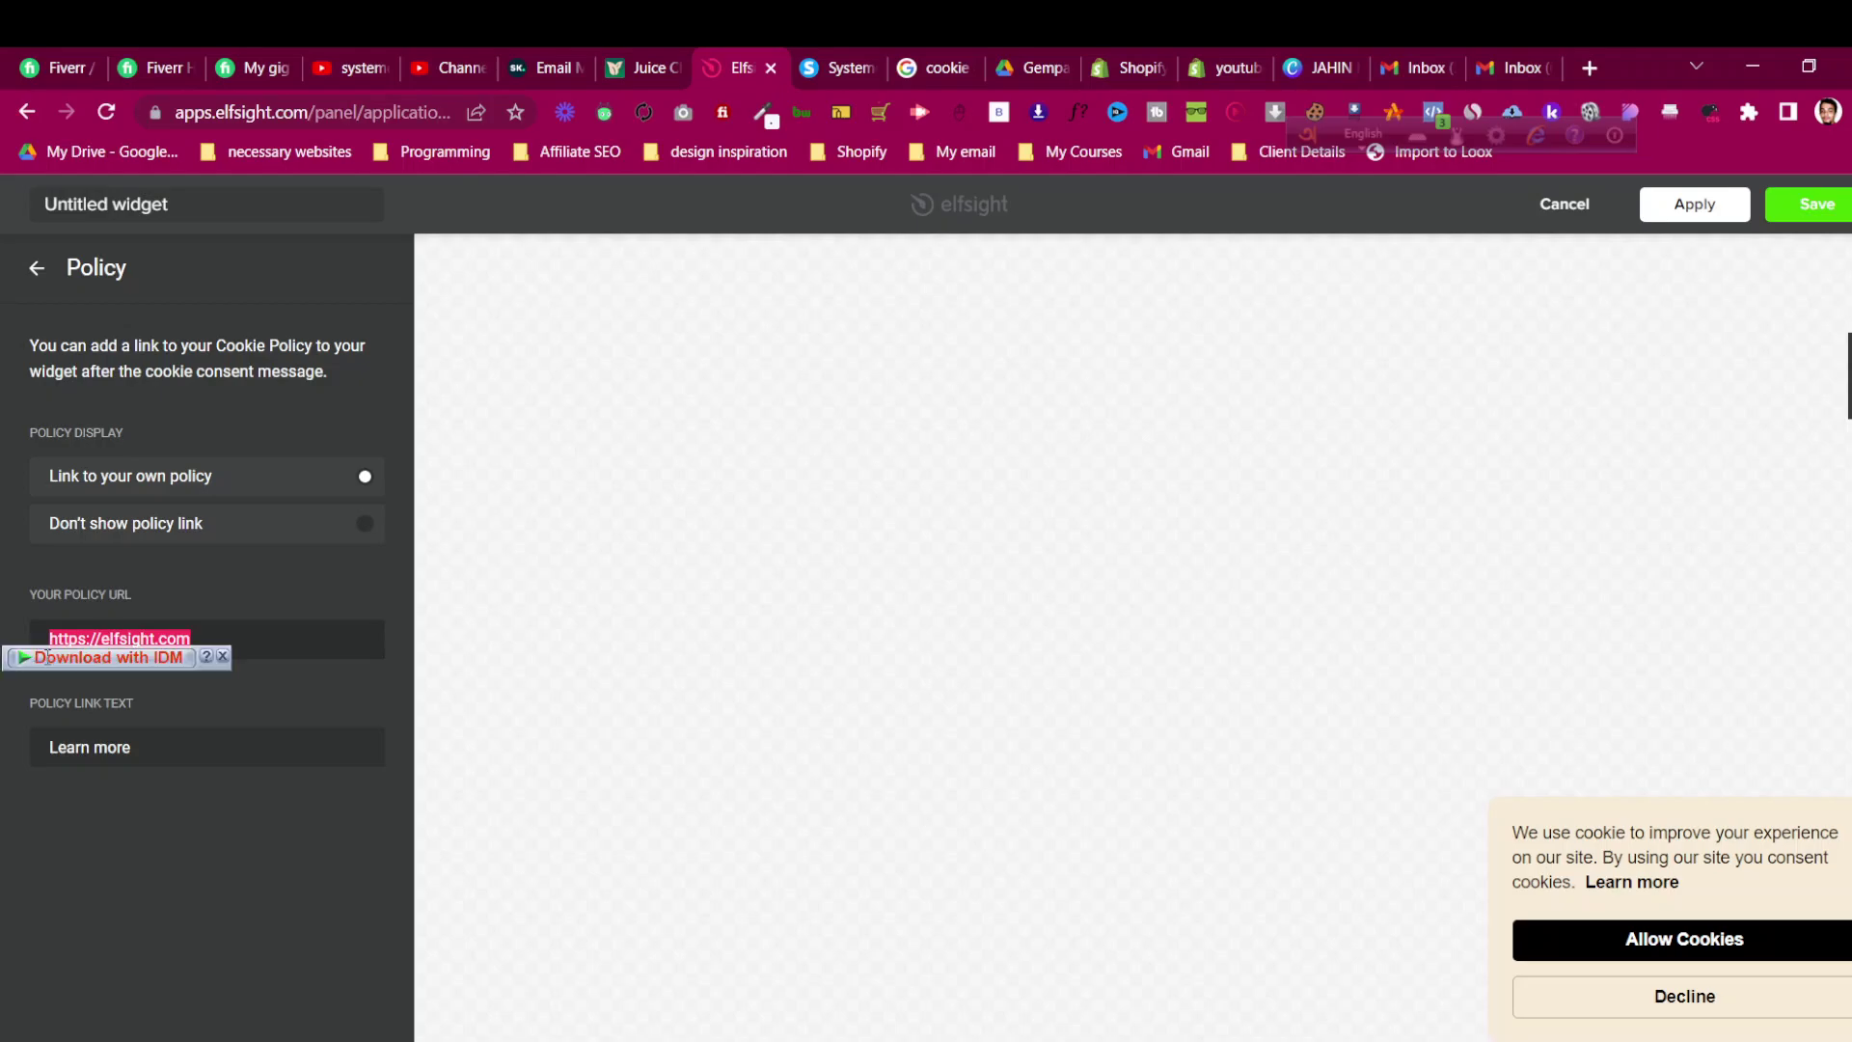
{"action": "left_click", "coordinate": [278, 653]}
{"action": "key", "text": "ctrl+a"}
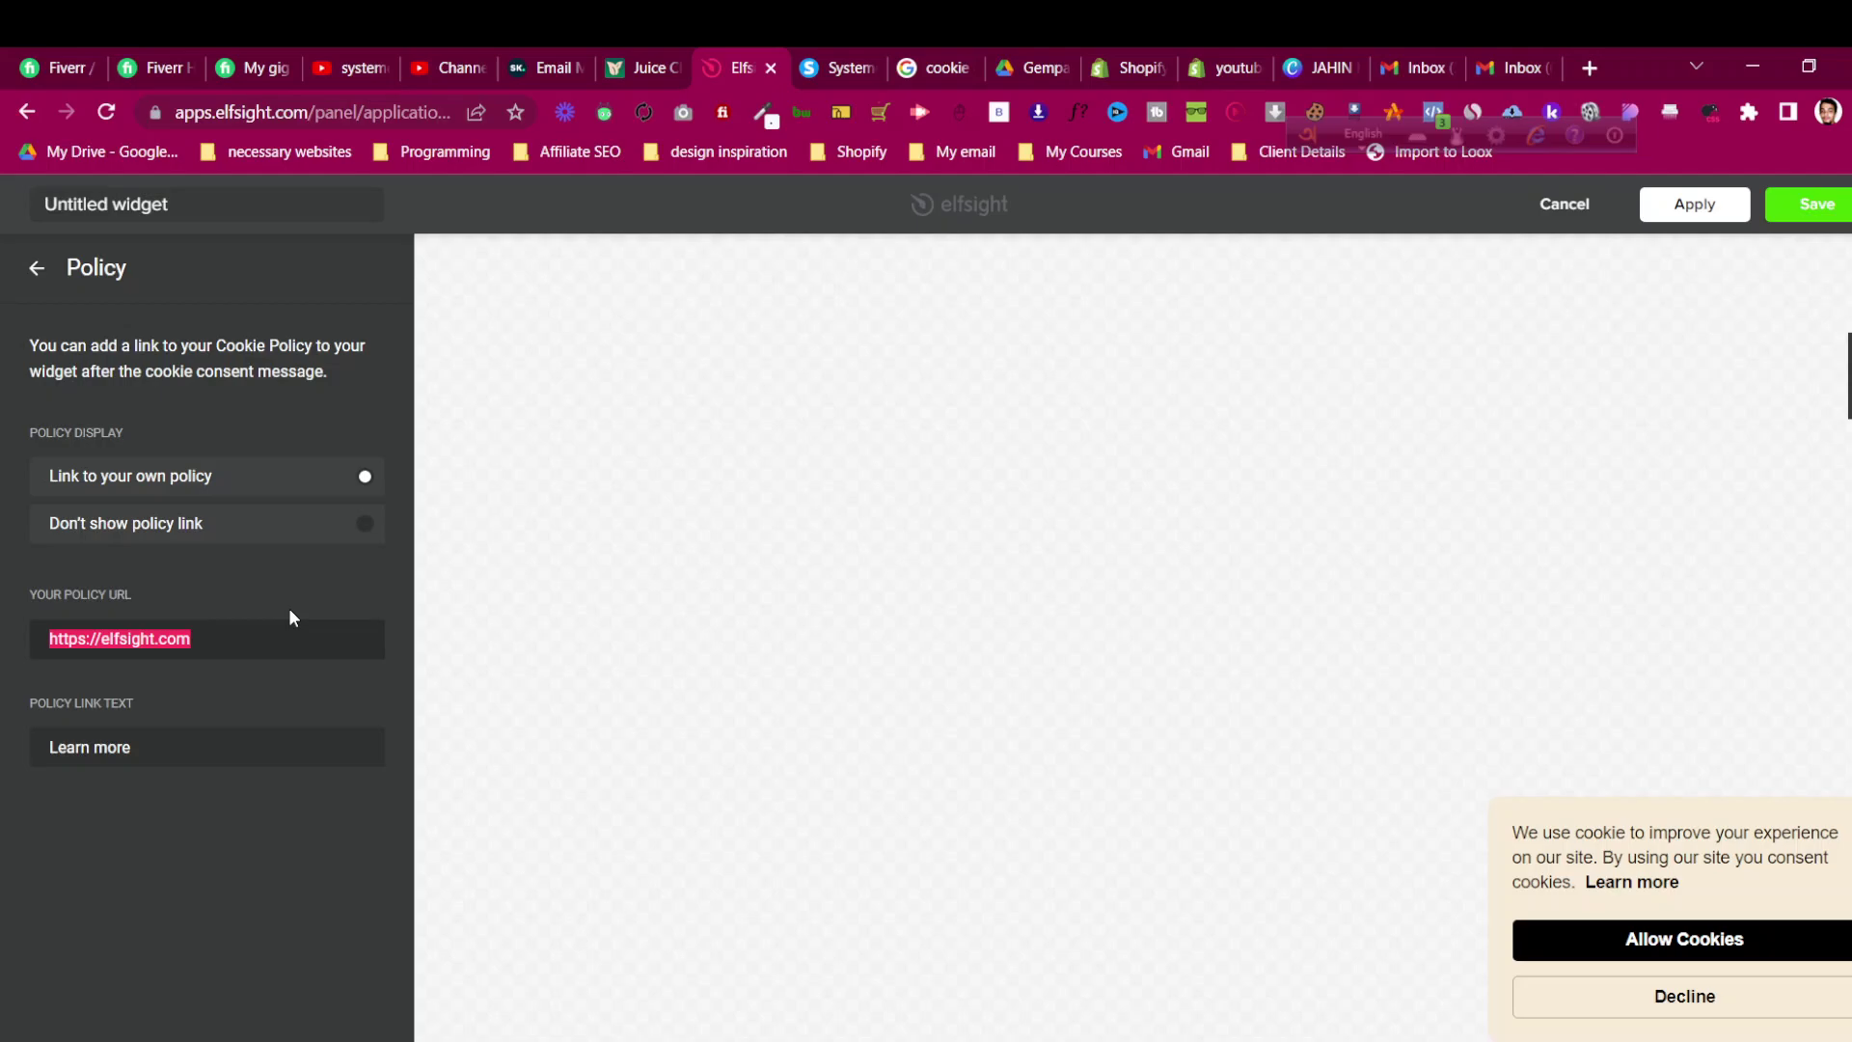
{"action": "left_click", "coordinate": [824, 48]}
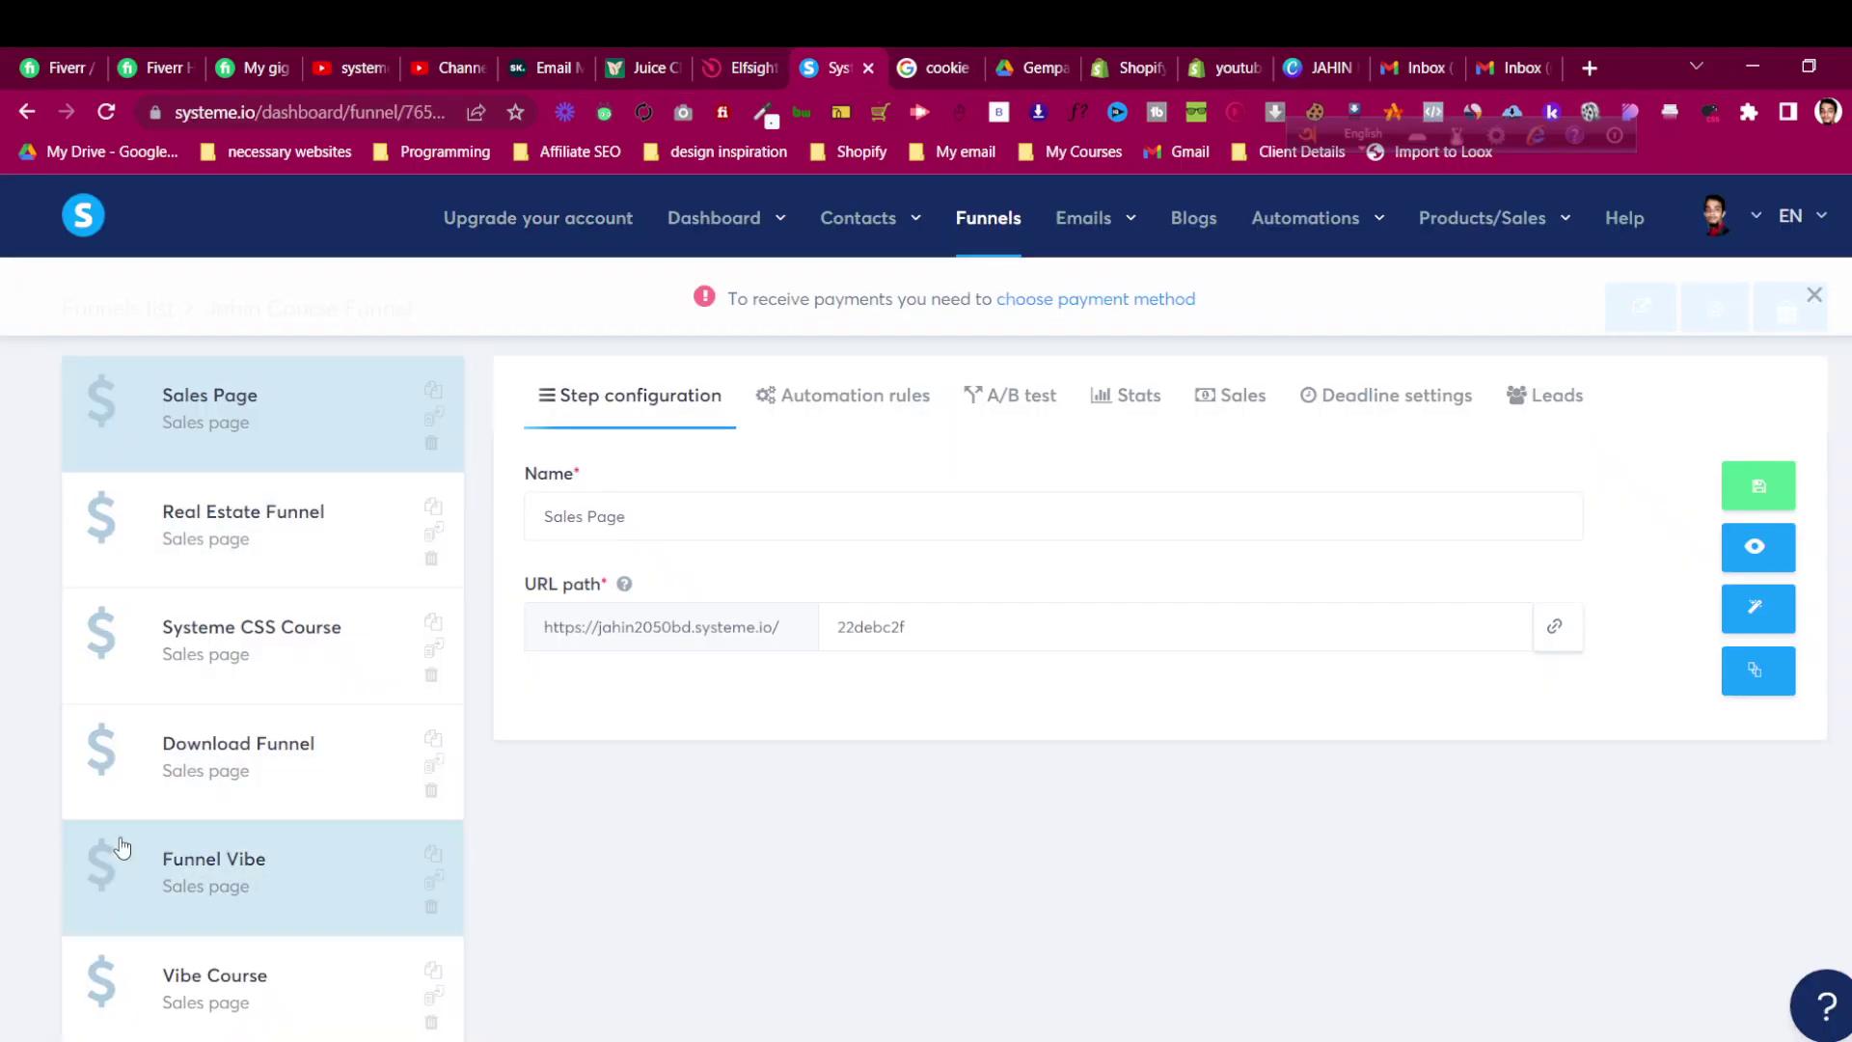
{"action": "scroll", "coordinate": [304, 965], "scroll_direction": "down", "scroll_amount": 5}
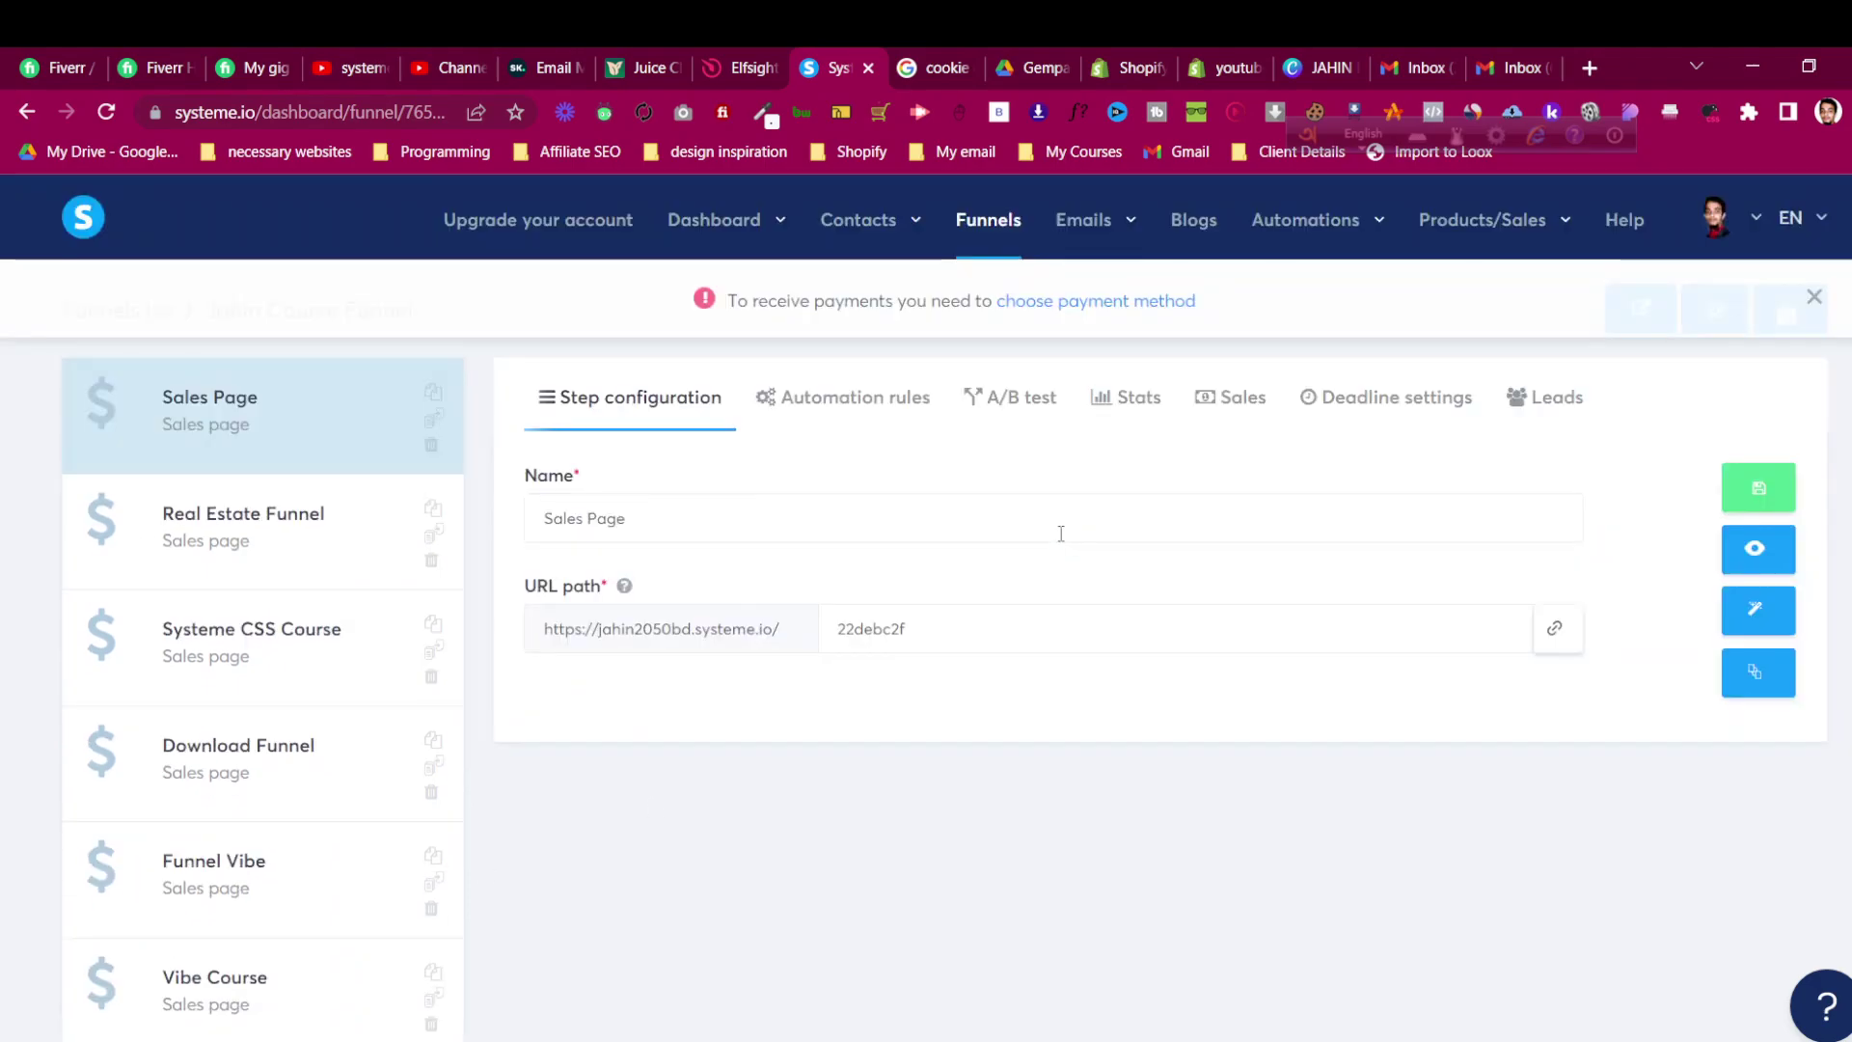
Step: Review the cookie widget's policy link address and Allow Cookies button text in Elfsight
{"action": "left_click", "coordinate": [743, 64]}
{"action": "left_click", "coordinate": [156, 644]}
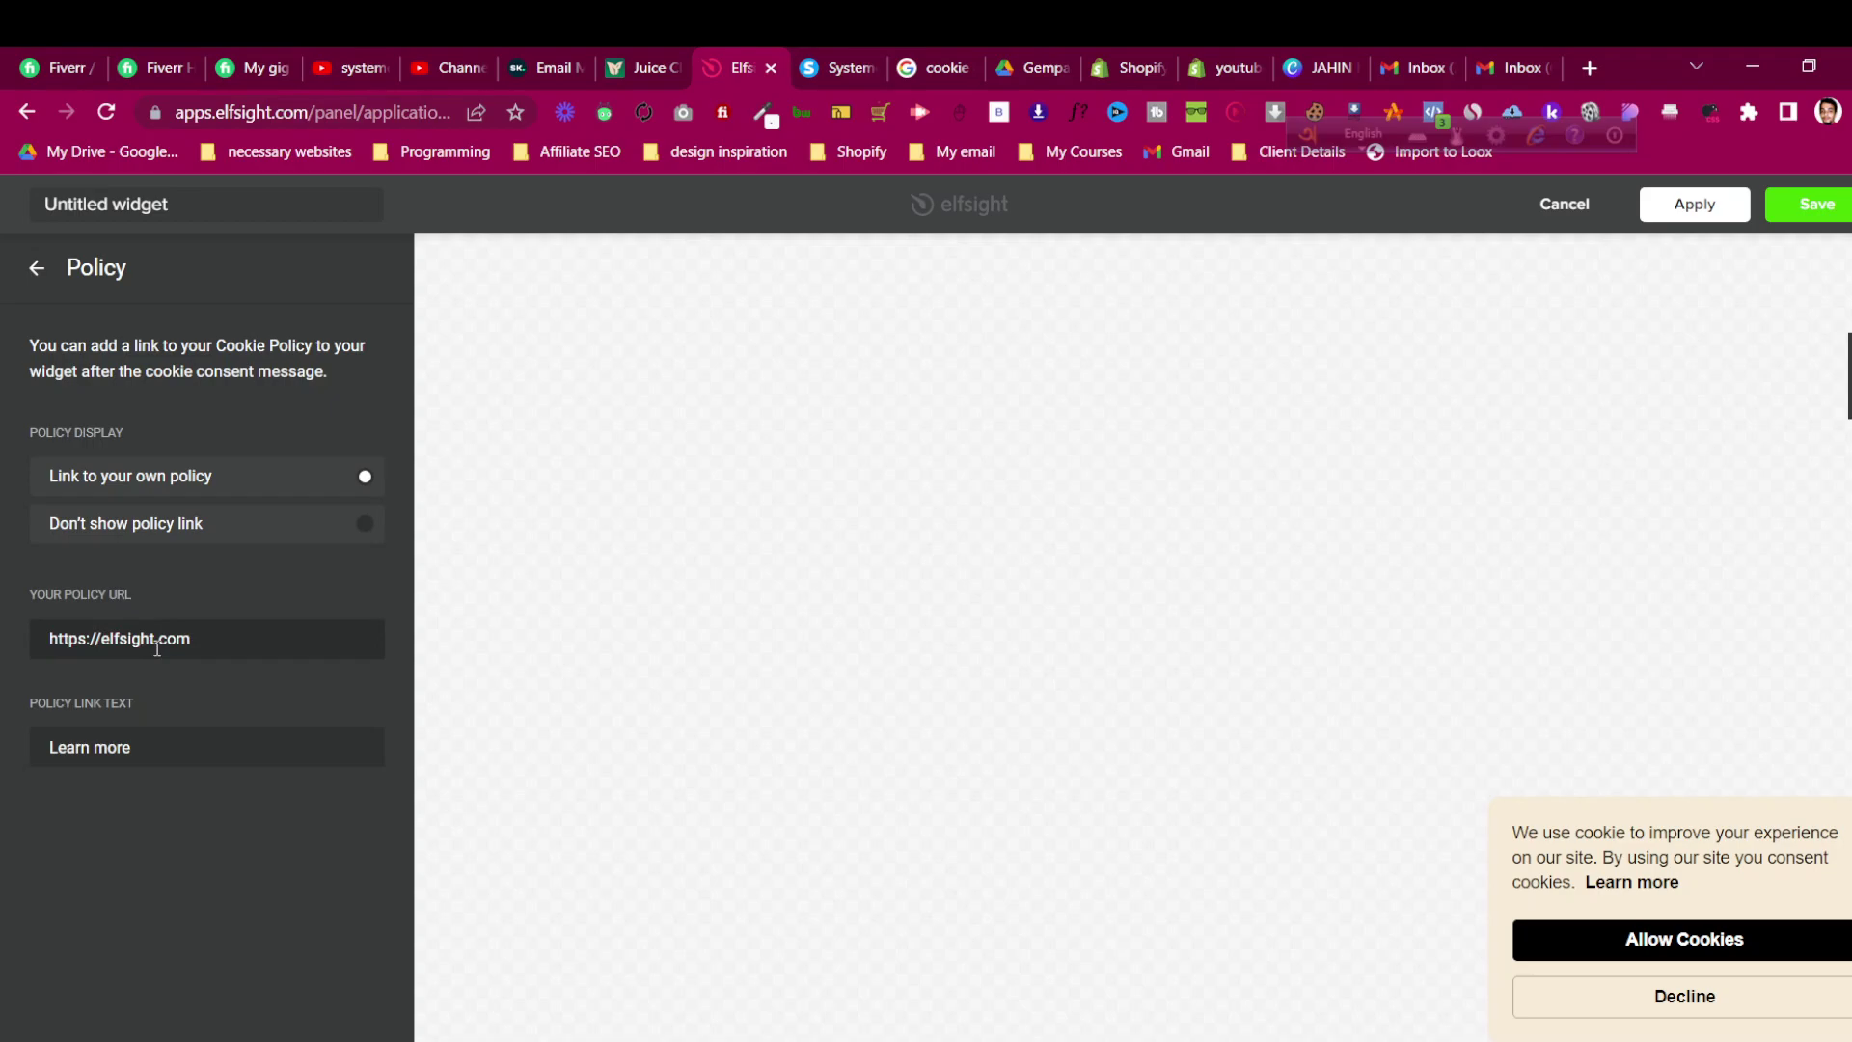
{"action": "left_click", "coordinate": [37, 272]}
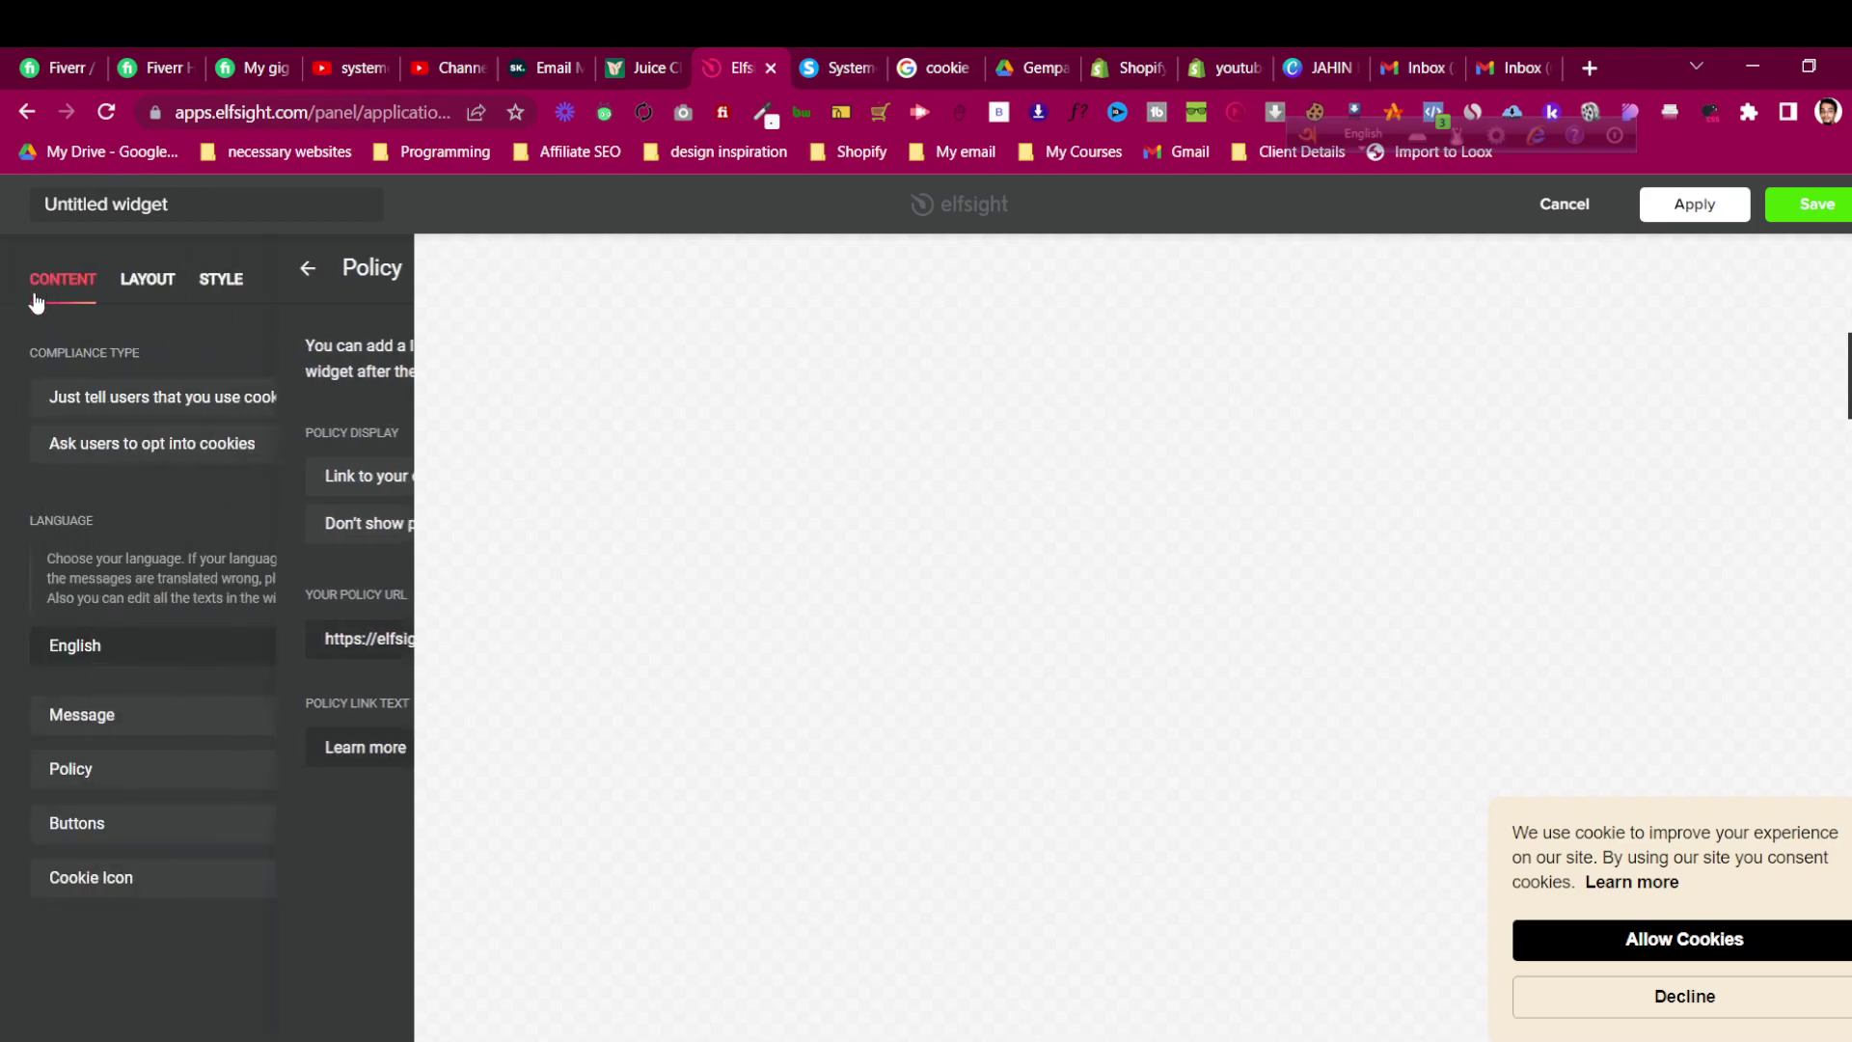
{"action": "left_click", "coordinate": [154, 836]}
{"action": "left_click", "coordinate": [165, 393]}
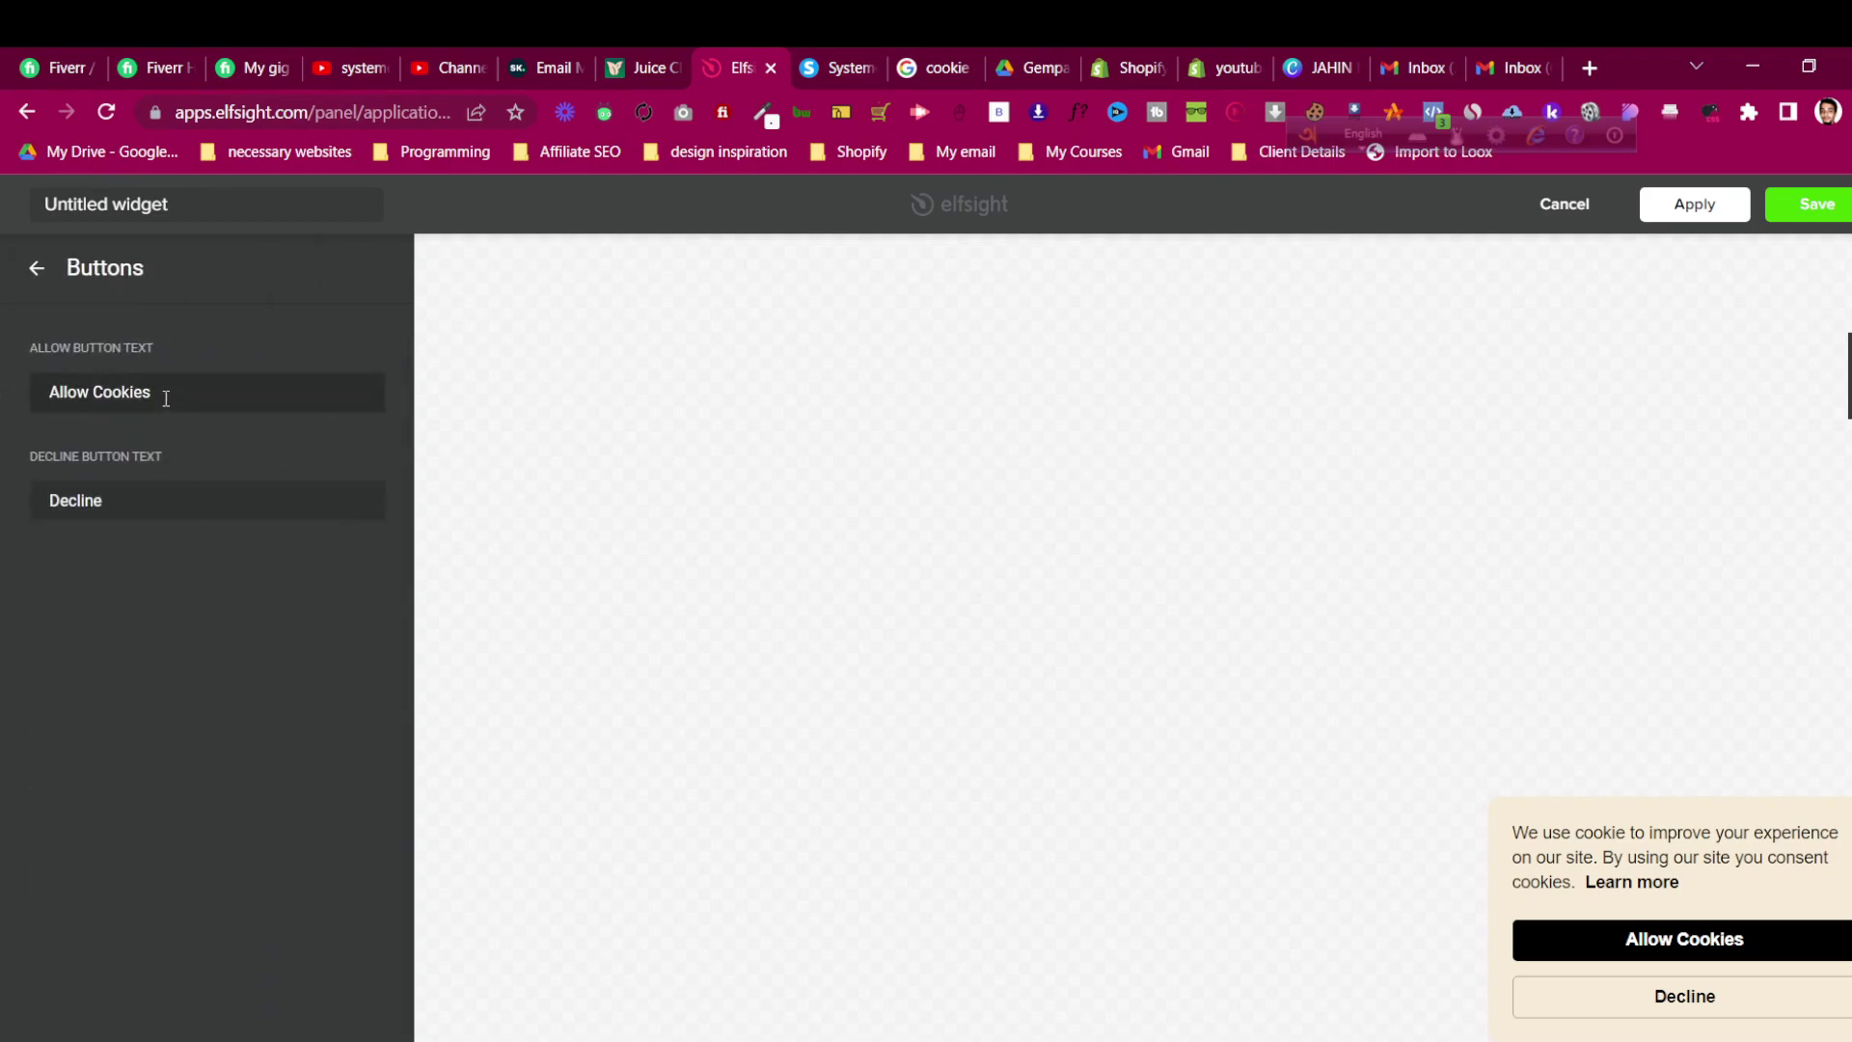
{"action": "left_click", "coordinate": [30, 289]}
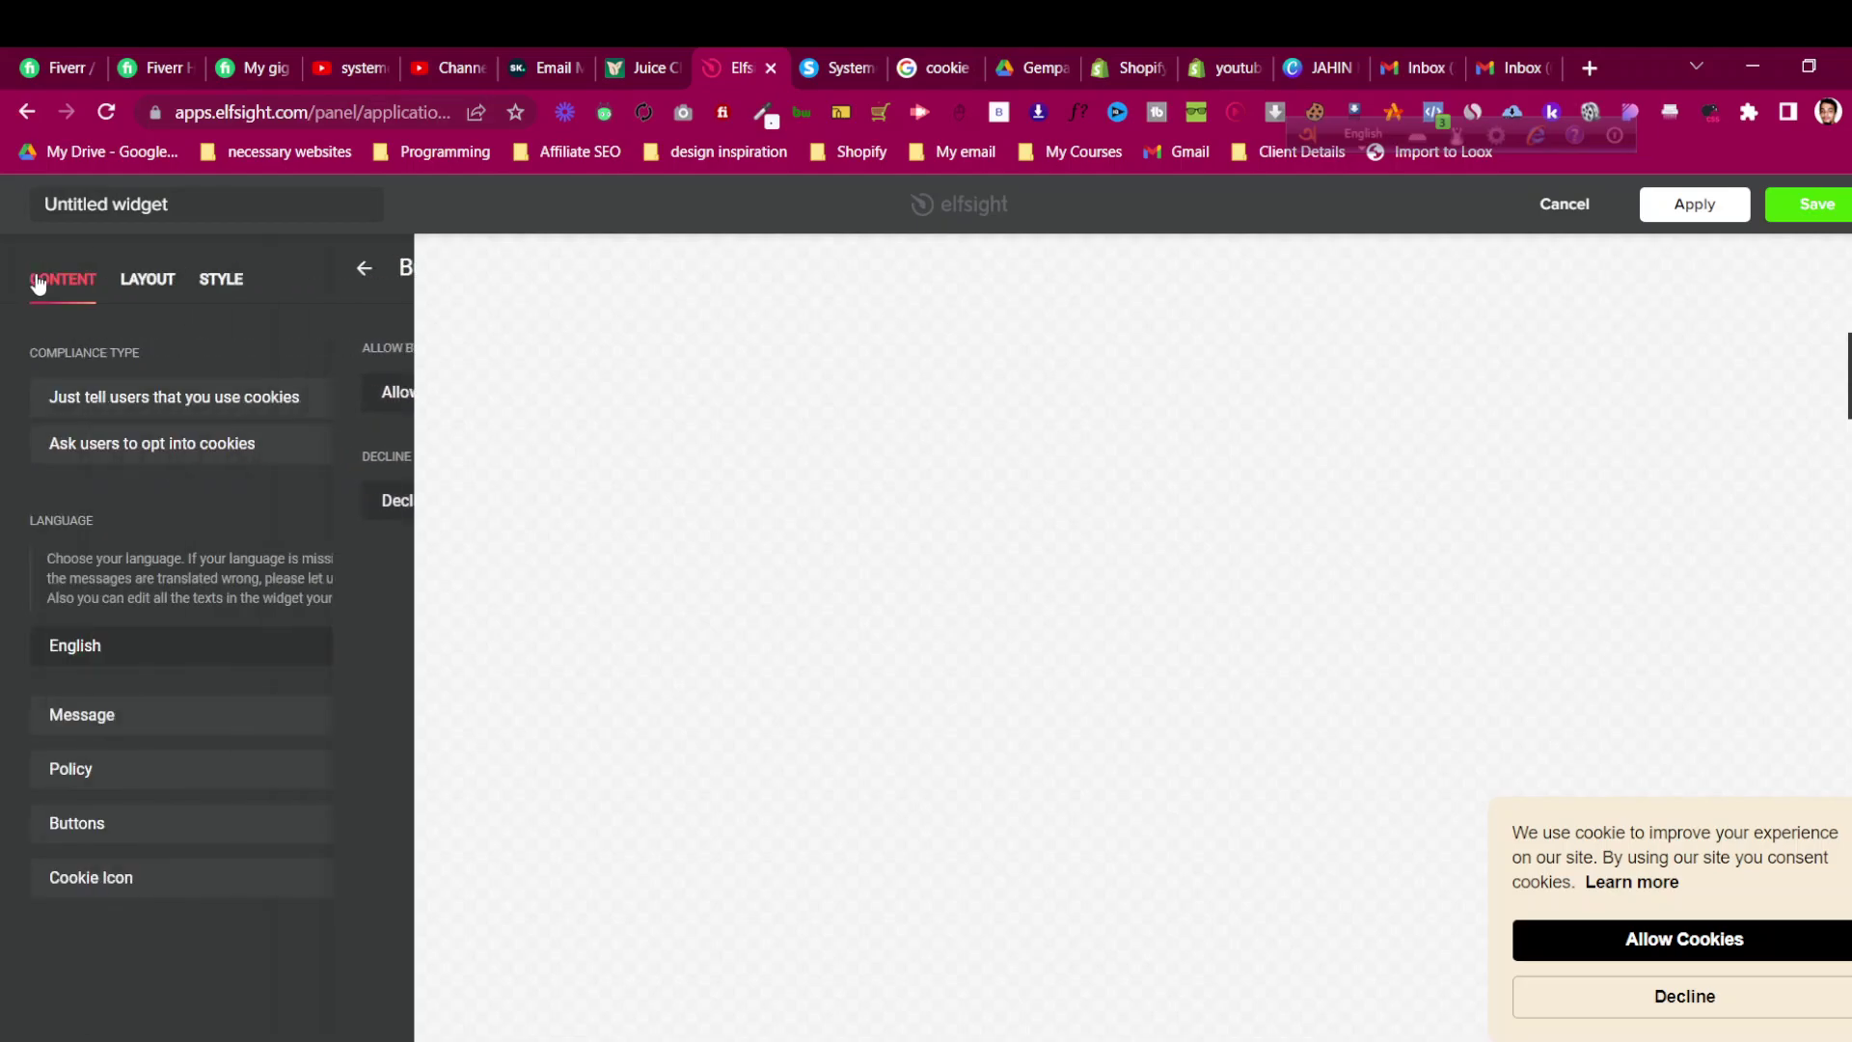
Step: Try the Show Cookie Icon option and leave the cookie icon switched off
{"action": "left_click", "coordinate": [168, 876]}
{"action": "left_click", "coordinate": [56, 395]}
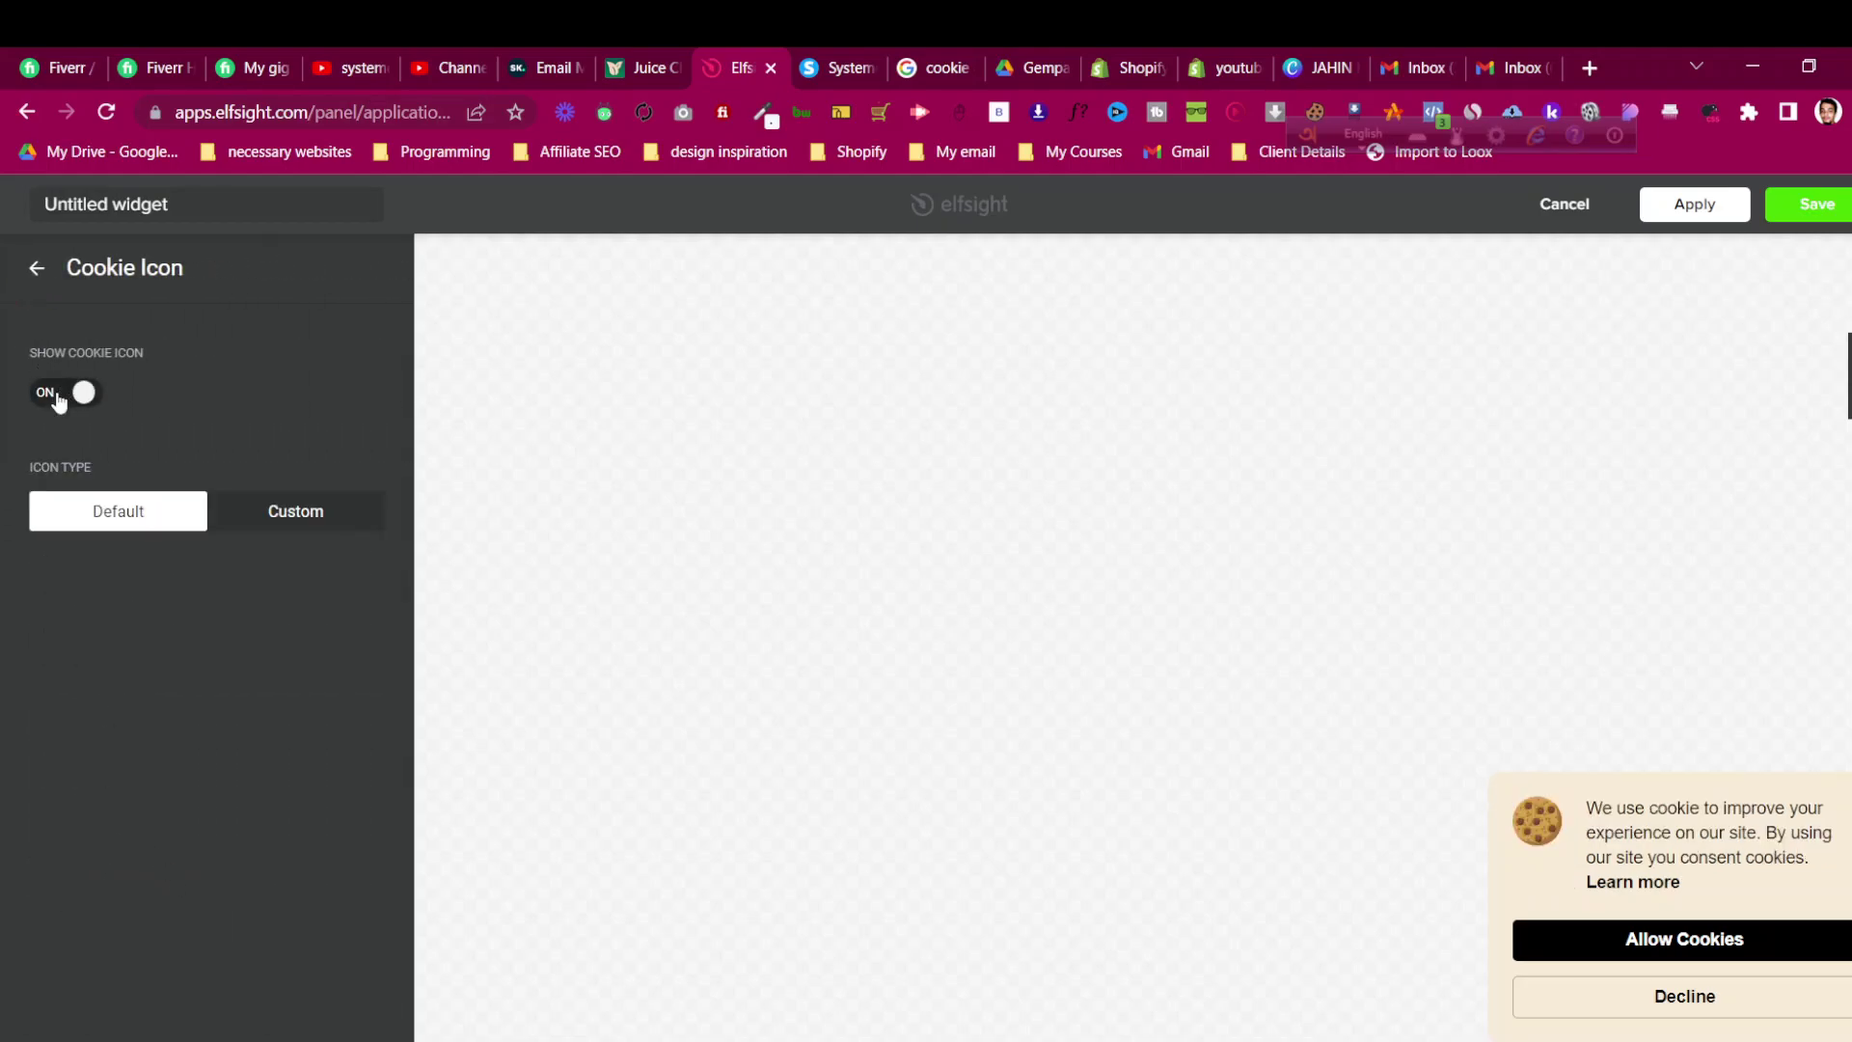
{"action": "left_click", "coordinate": [58, 402]}
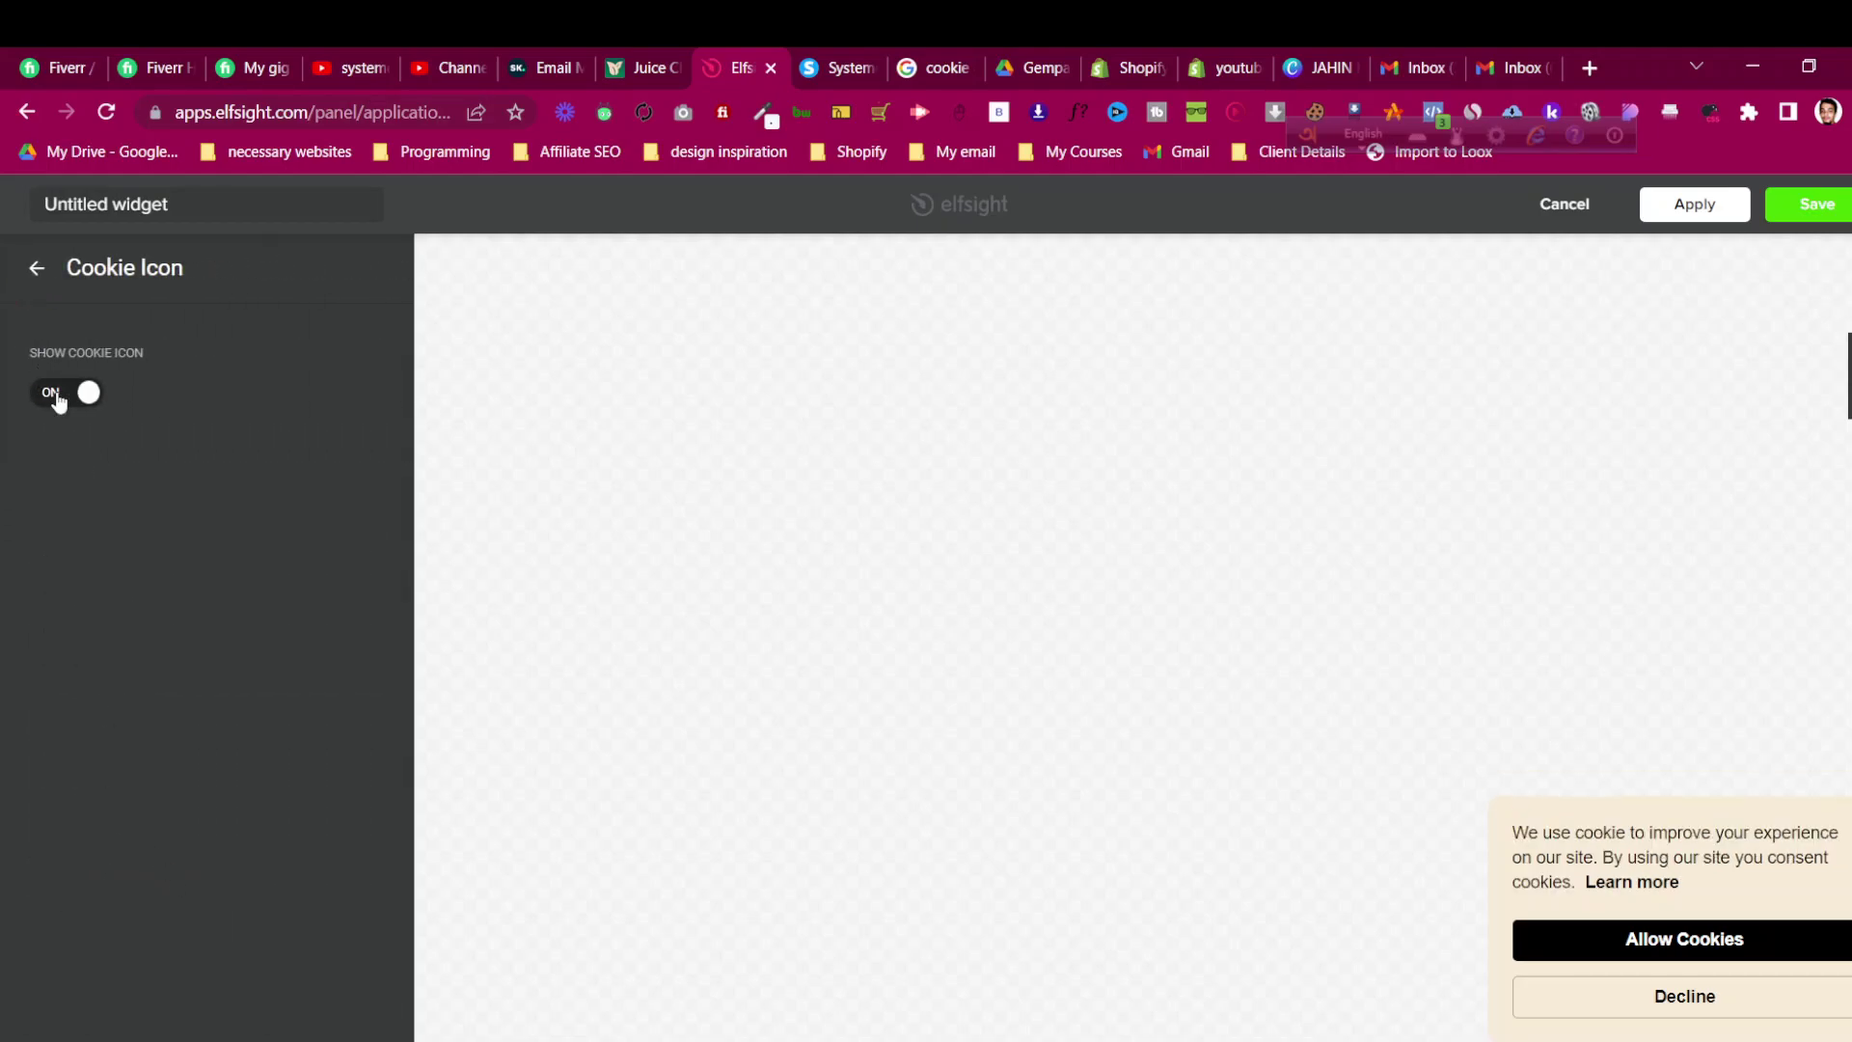
{"action": "left_click", "coordinate": [53, 390]}
{"action": "left_click", "coordinate": [53, 390]}
{"action": "left_click", "coordinate": [37, 269]}
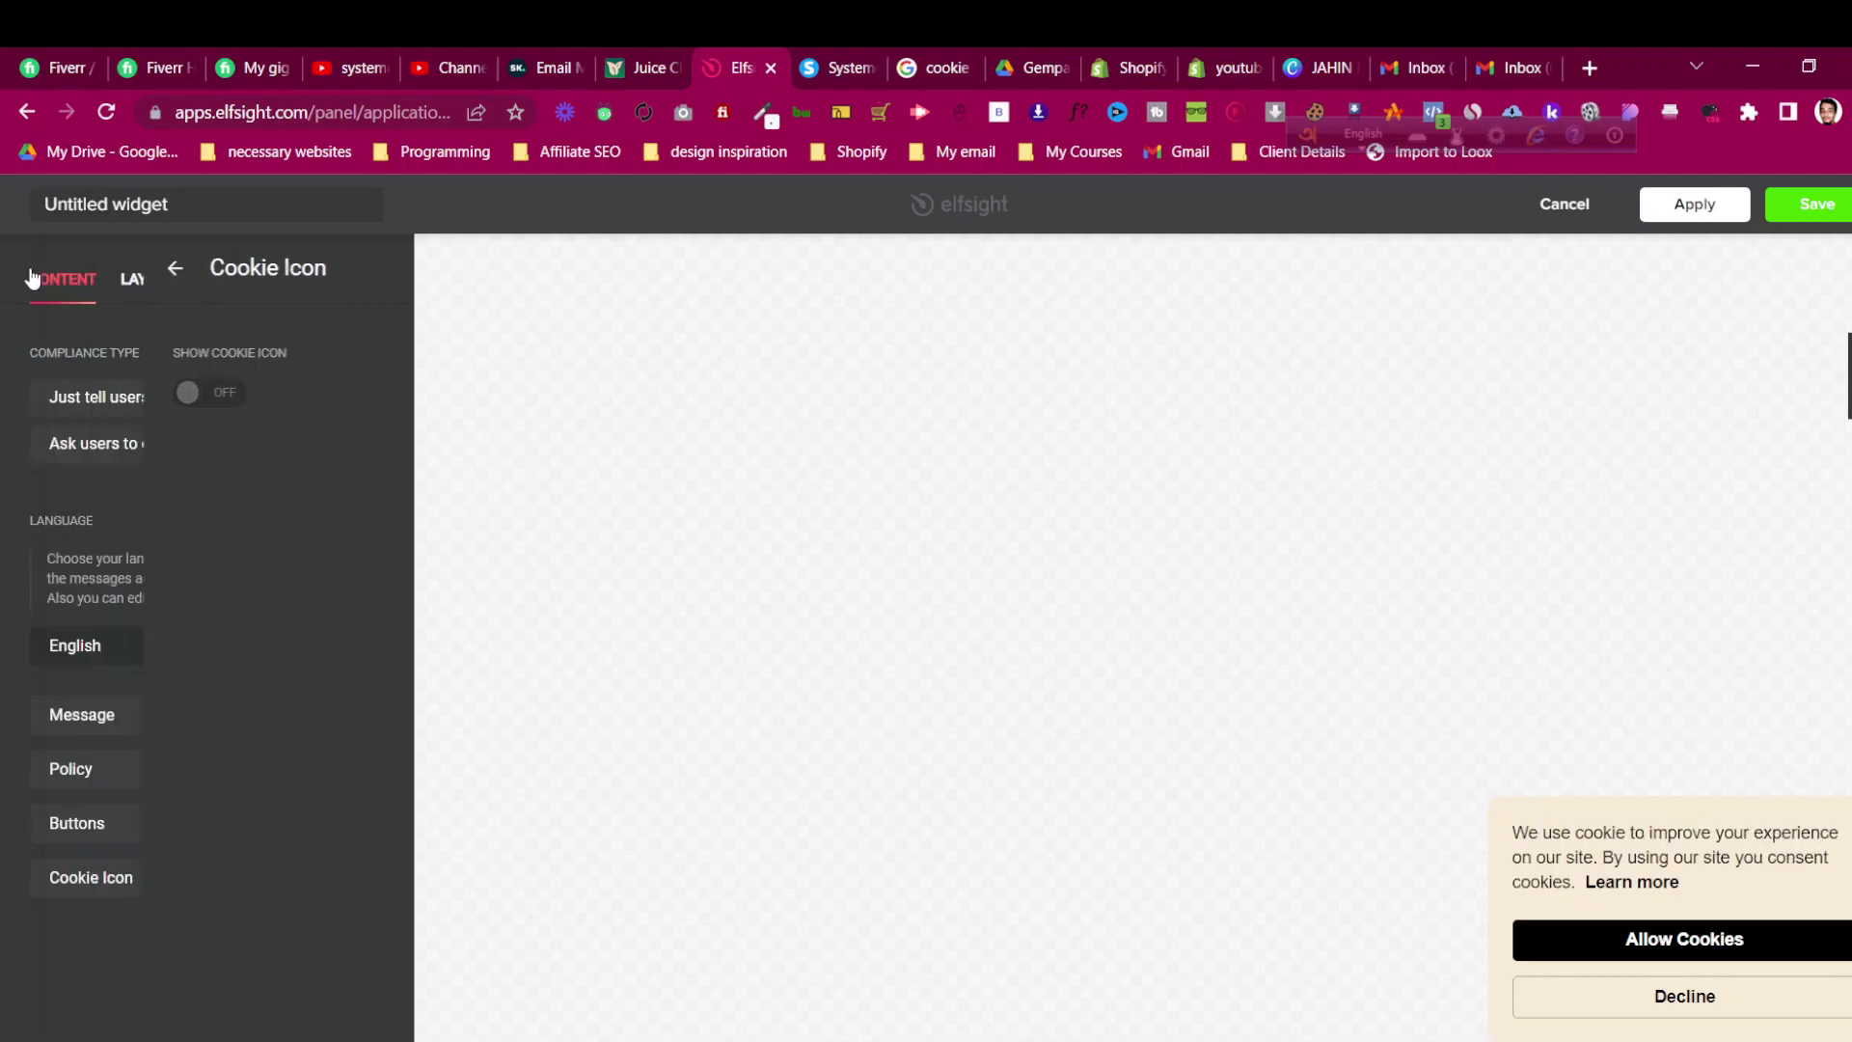
Step: Save the Cookie Consent widget and copy its website embed code
{"action": "left_click", "coordinate": [1810, 207]}
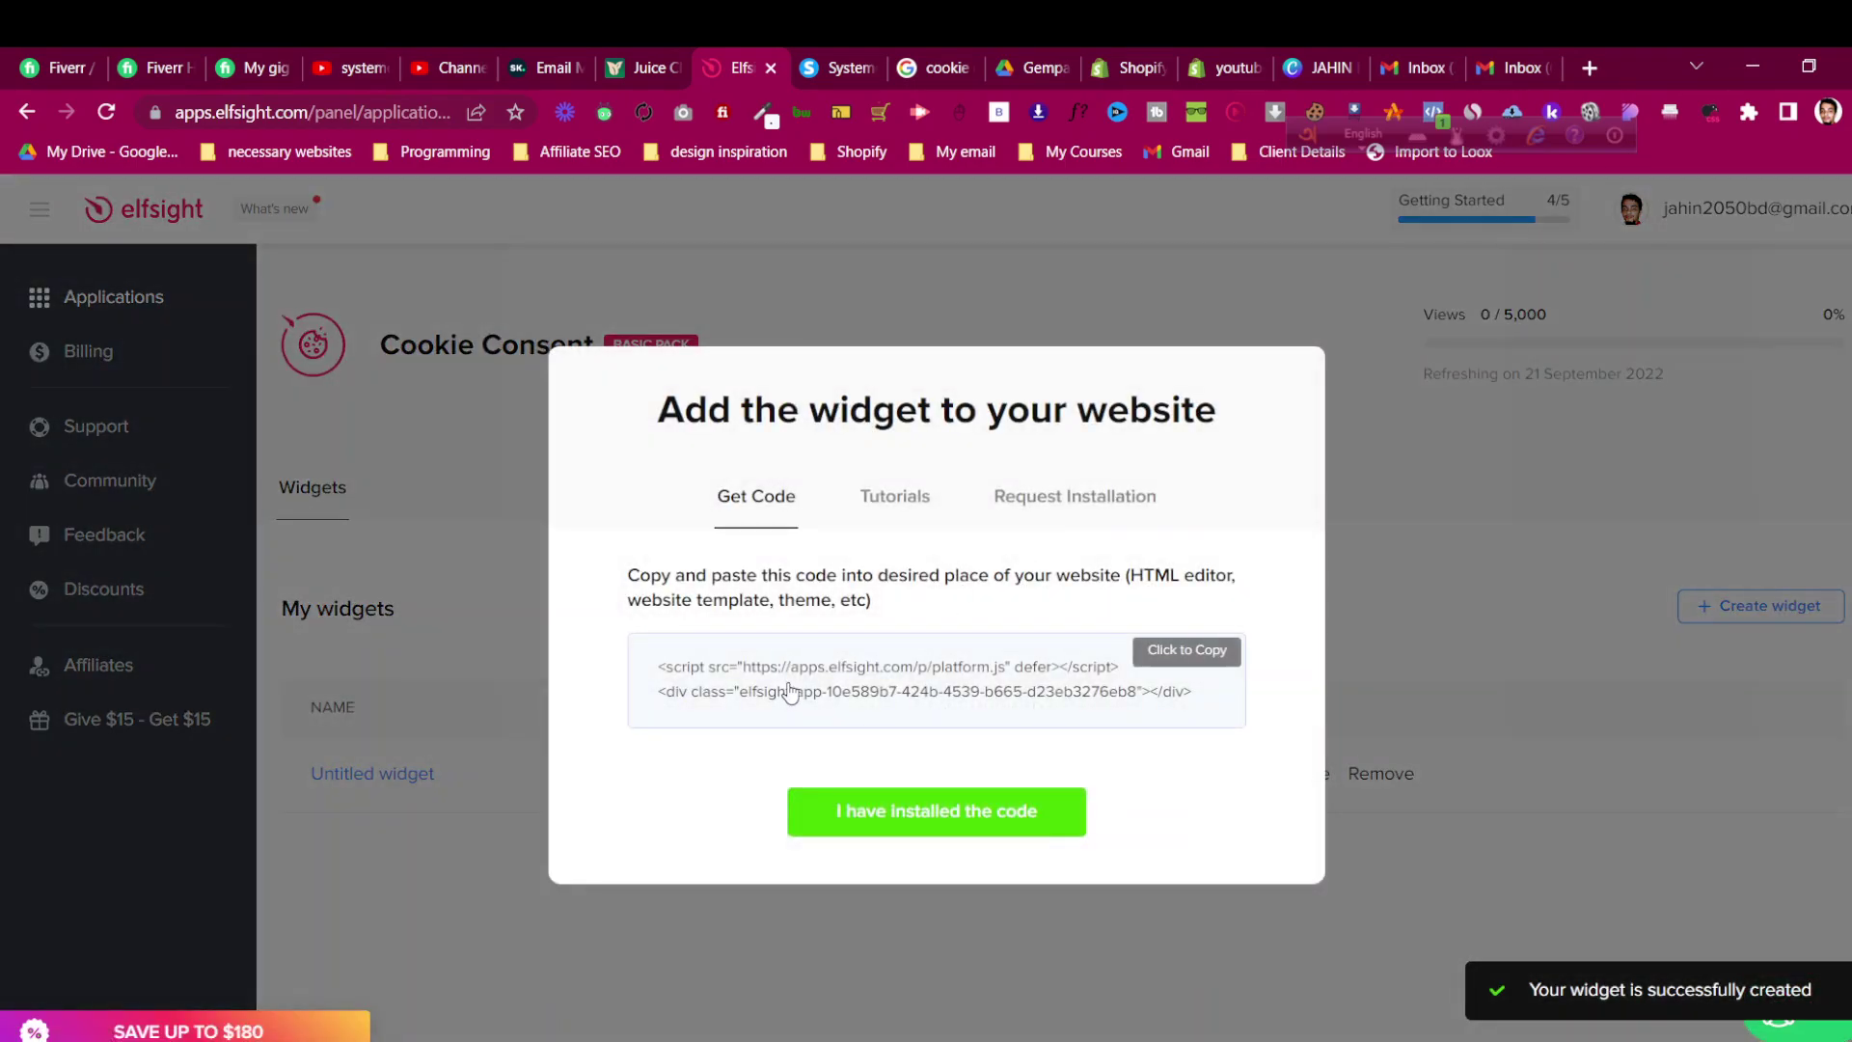
{"action": "left_click", "coordinate": [791, 693]}
Step: In Sales funnel settings, replace the old tracking code with the pasted Elfsight widget code and save
{"action": "left_click", "coordinate": [820, 66]}
{"action": "mouse_move", "coordinate": [1715, 220]}
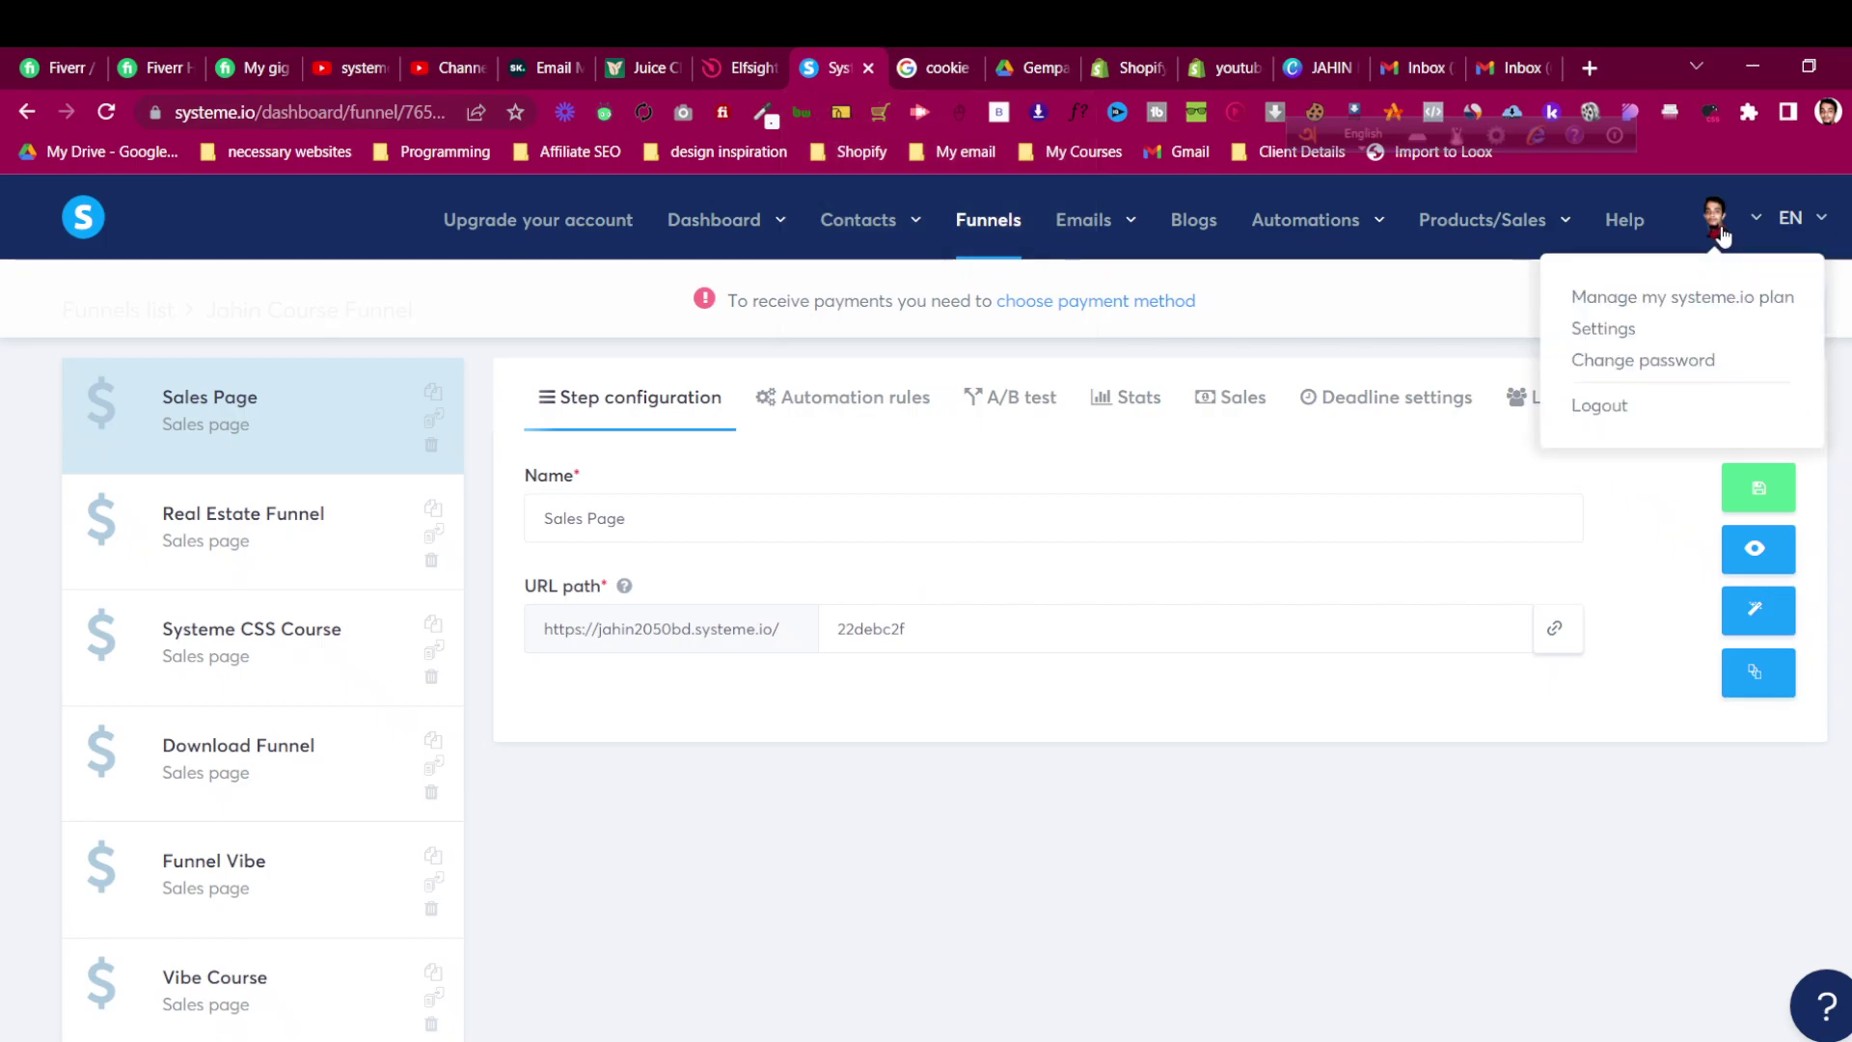
{"action": "left_click", "coordinate": [1621, 329]}
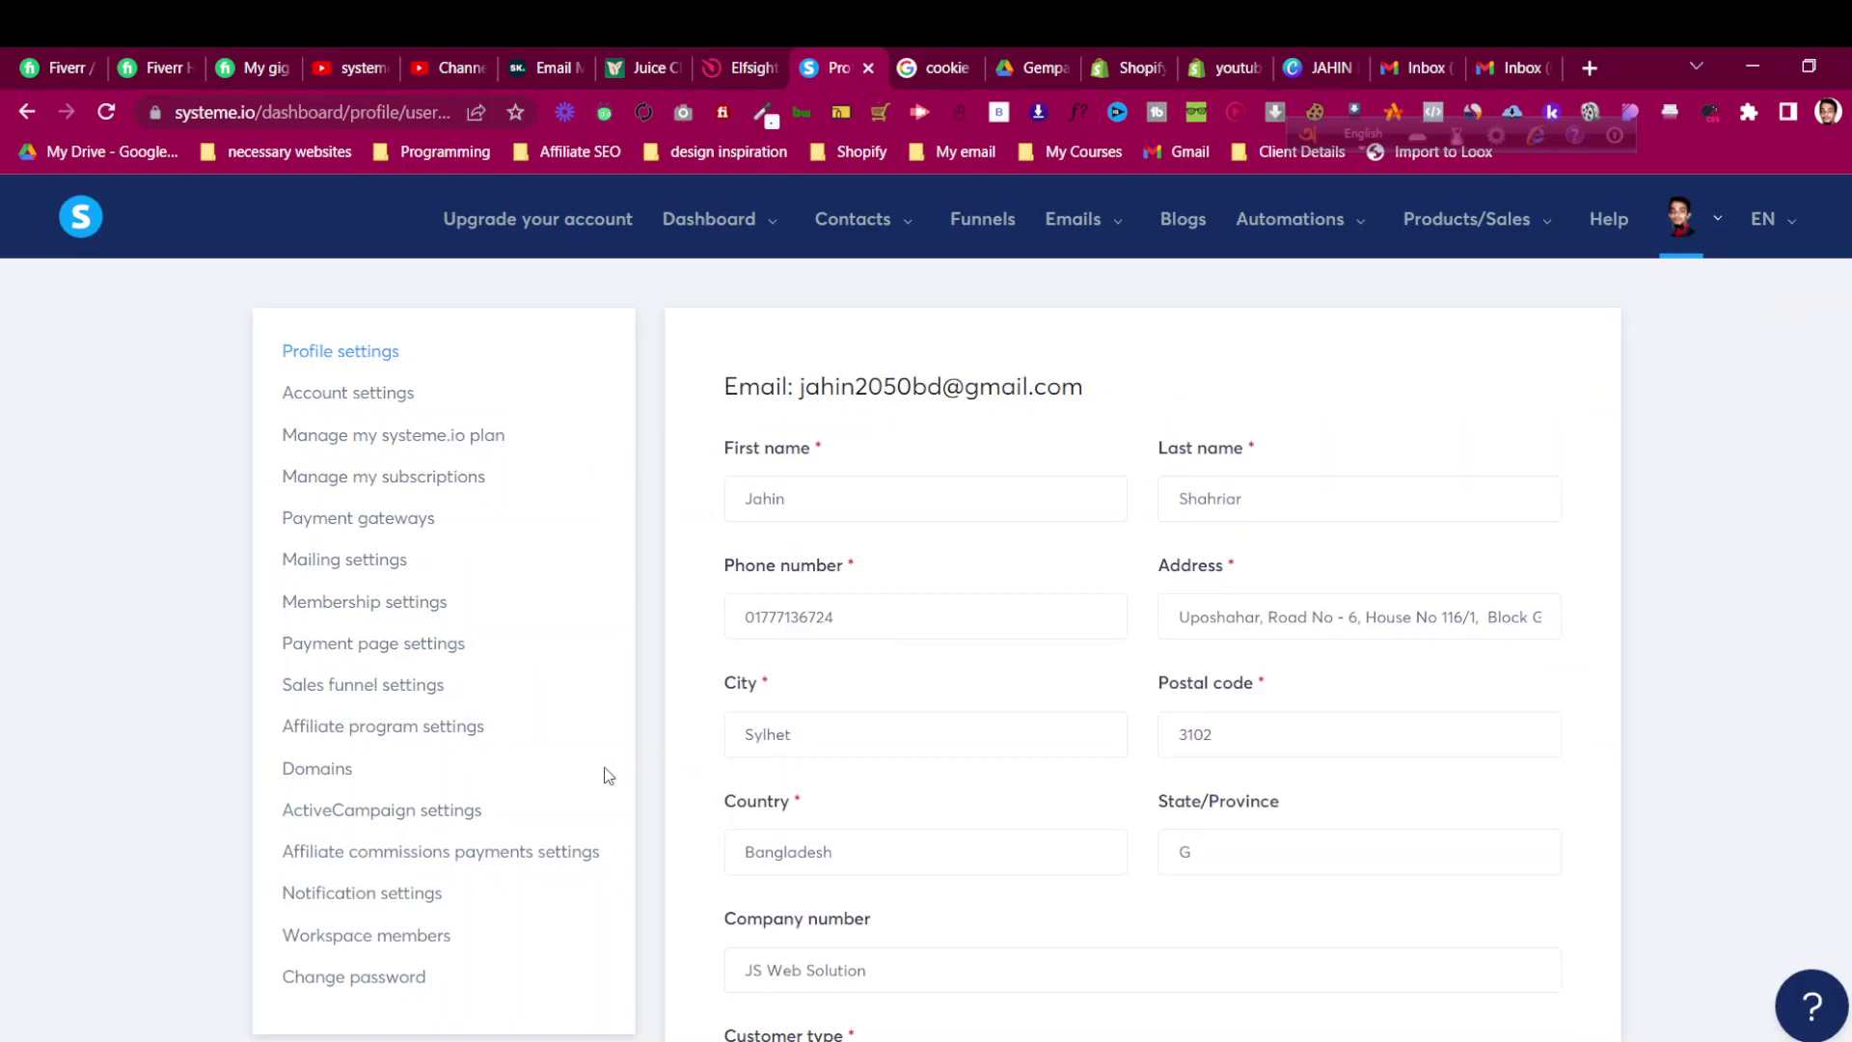
{"action": "left_click", "coordinate": [427, 694]}
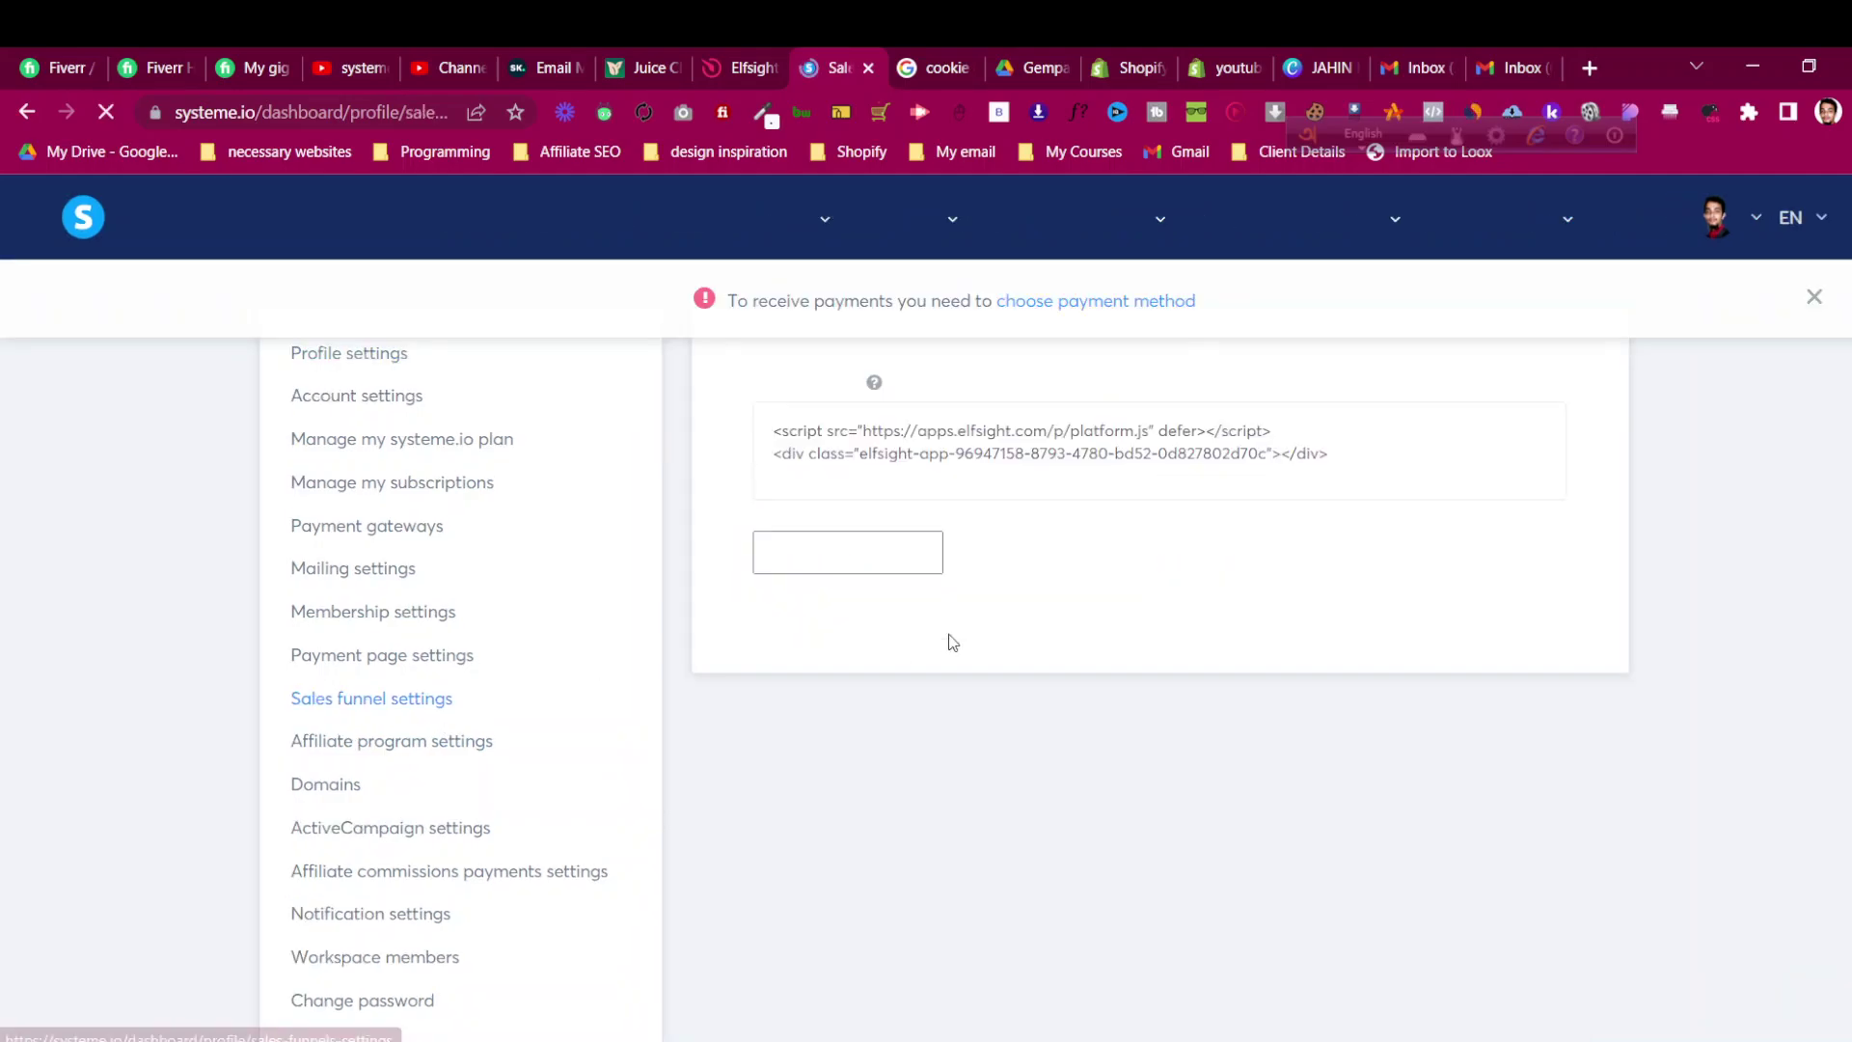
{"action": "left_click", "coordinate": [980, 436]}
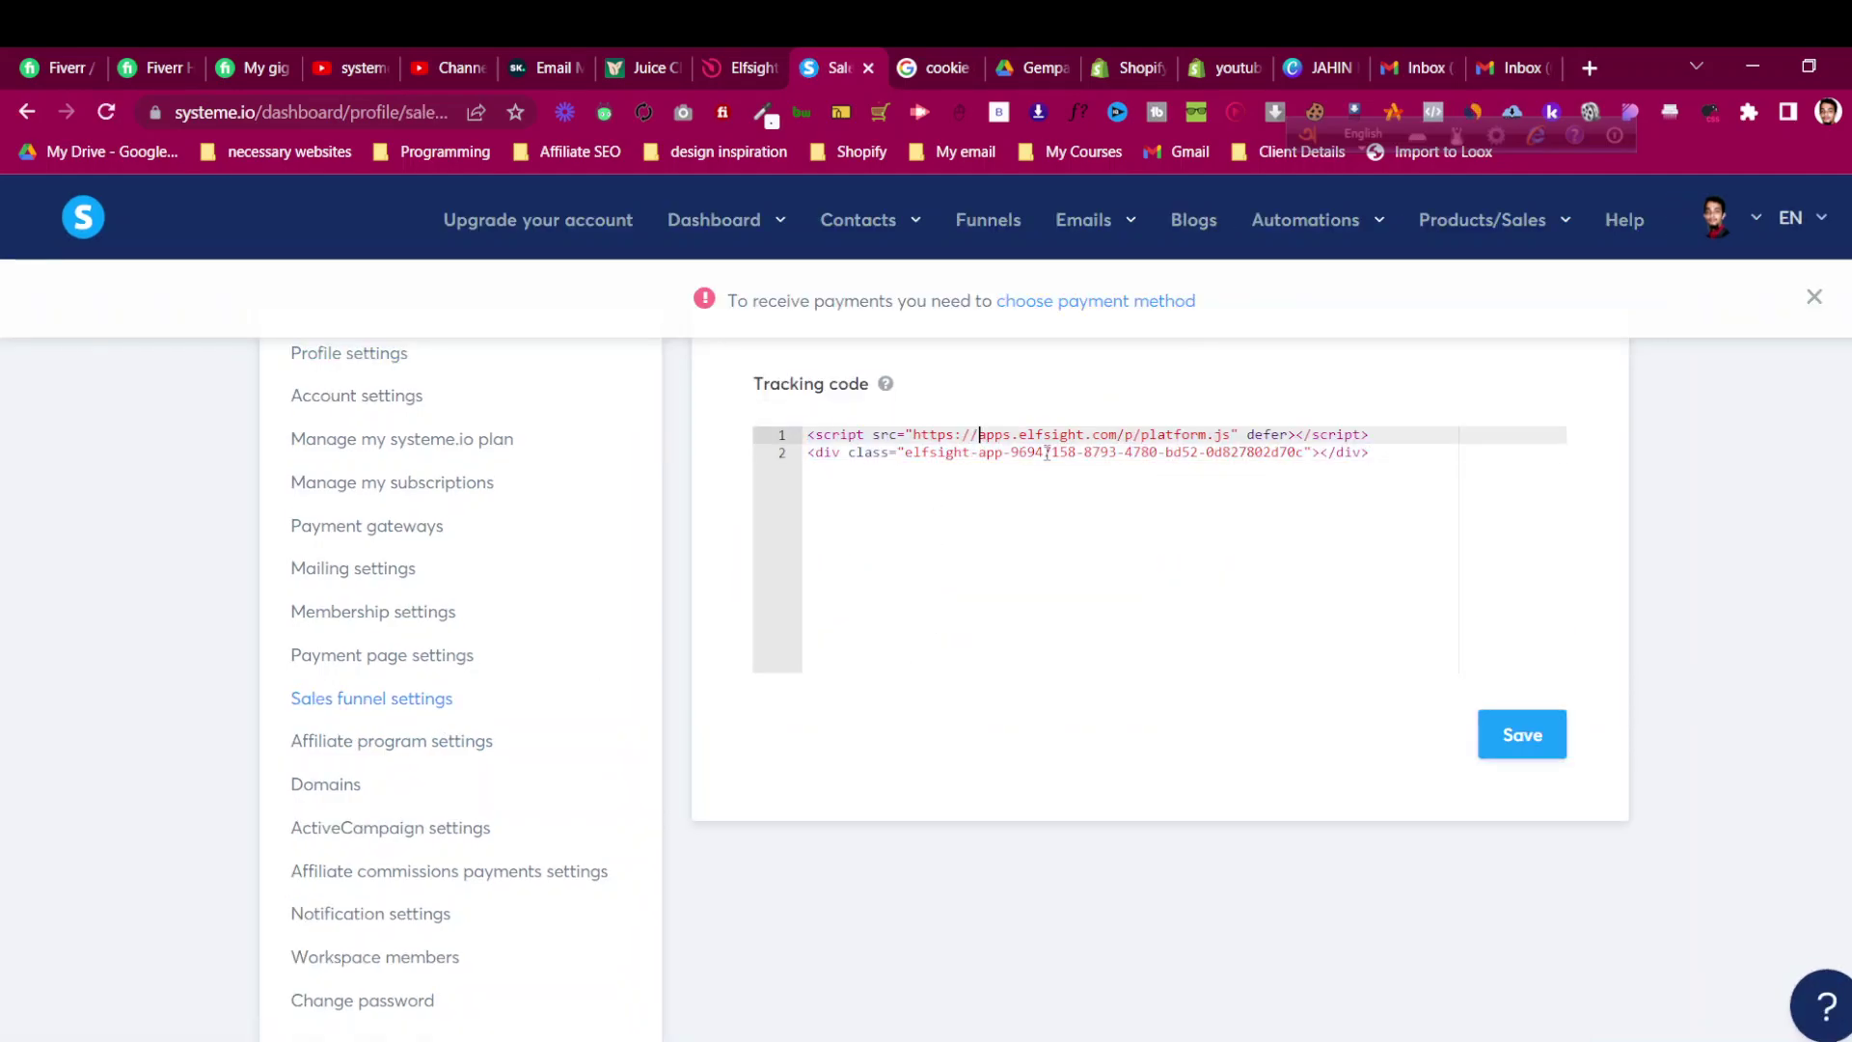
{"action": "left_click", "coordinate": [1397, 458]}
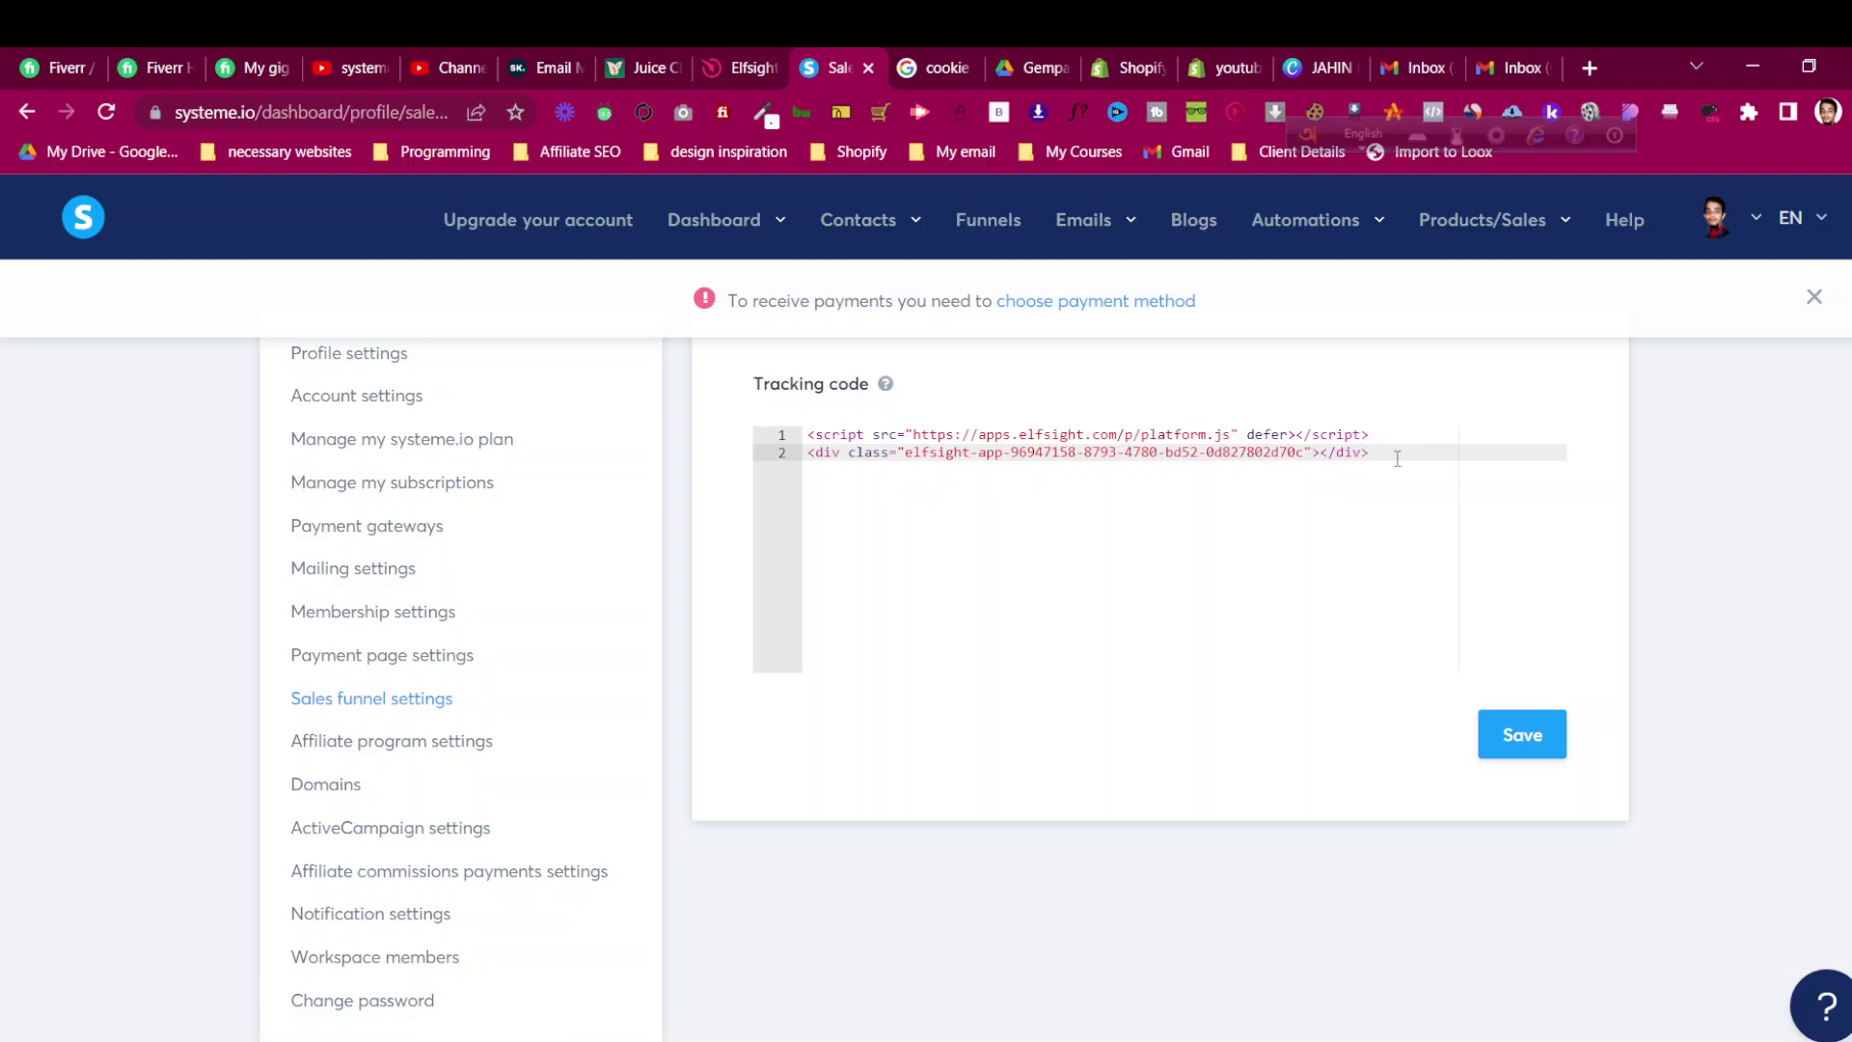
{"action": "key", "text": "ctrl+a"}
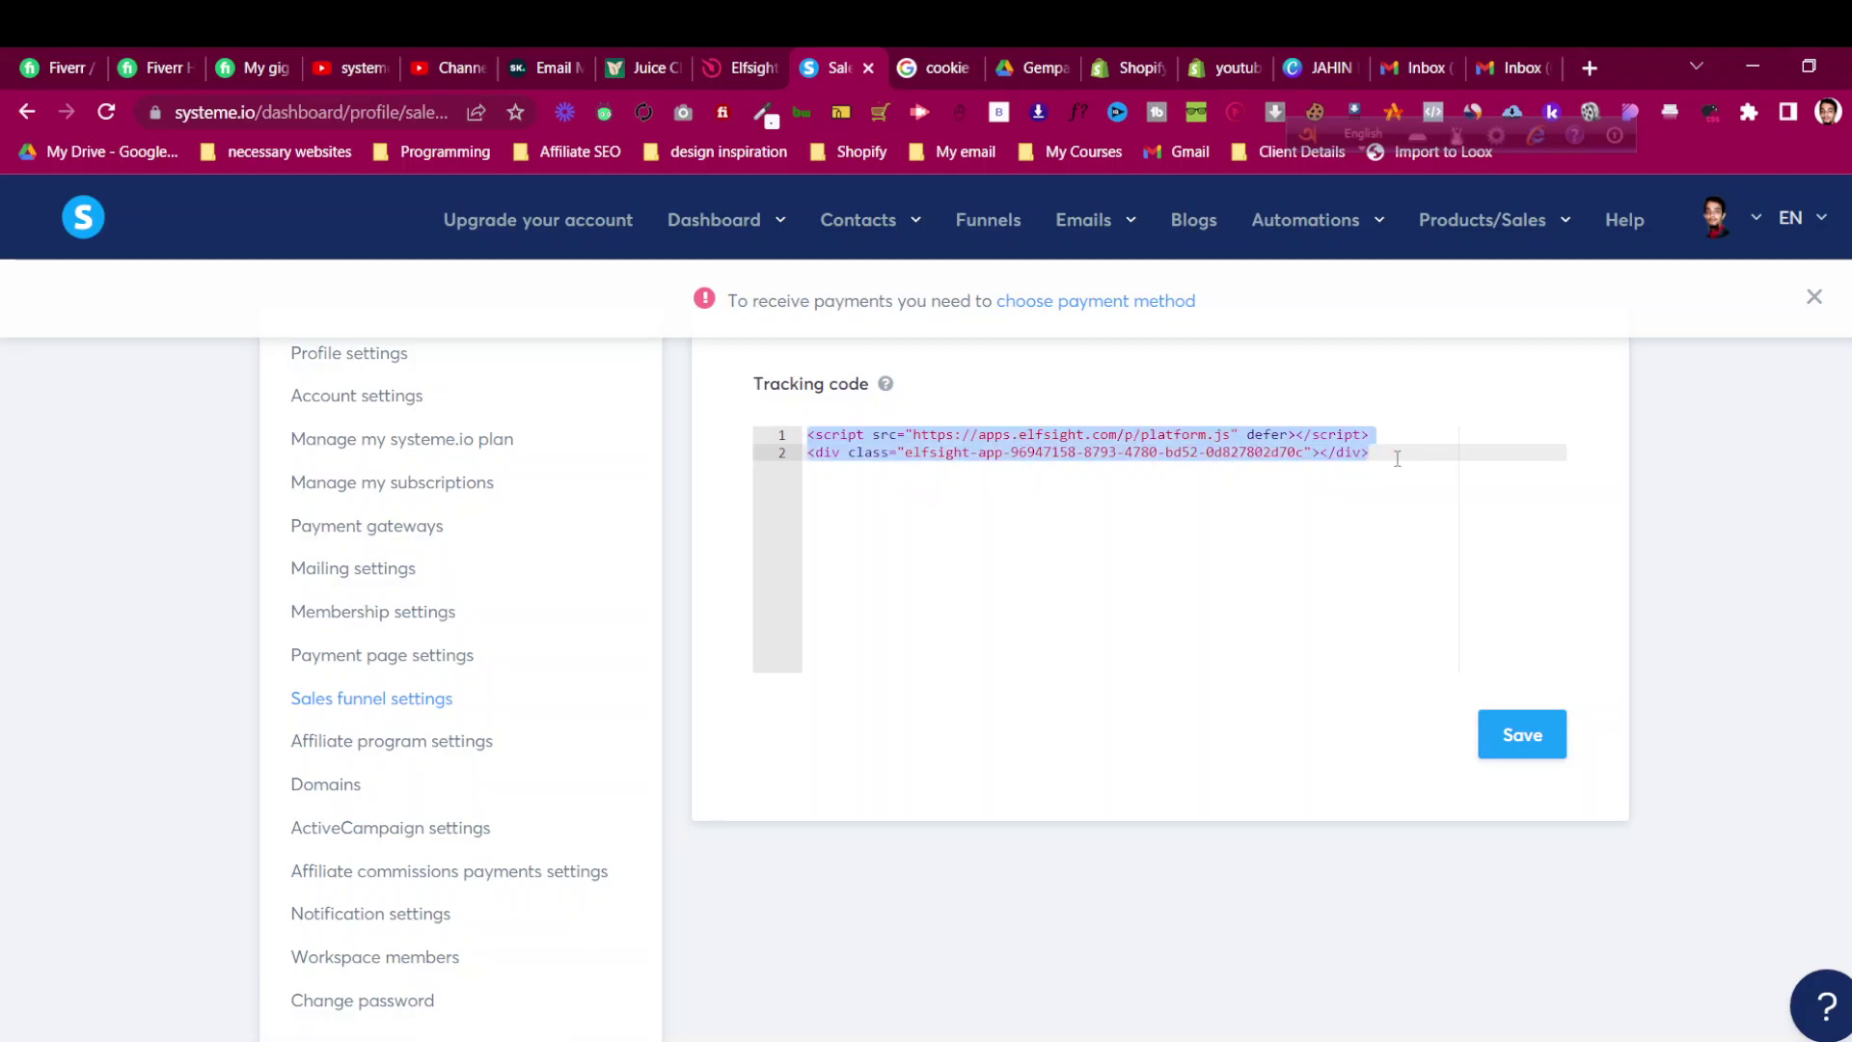
{"action": "key", "text": "BackSpace"}
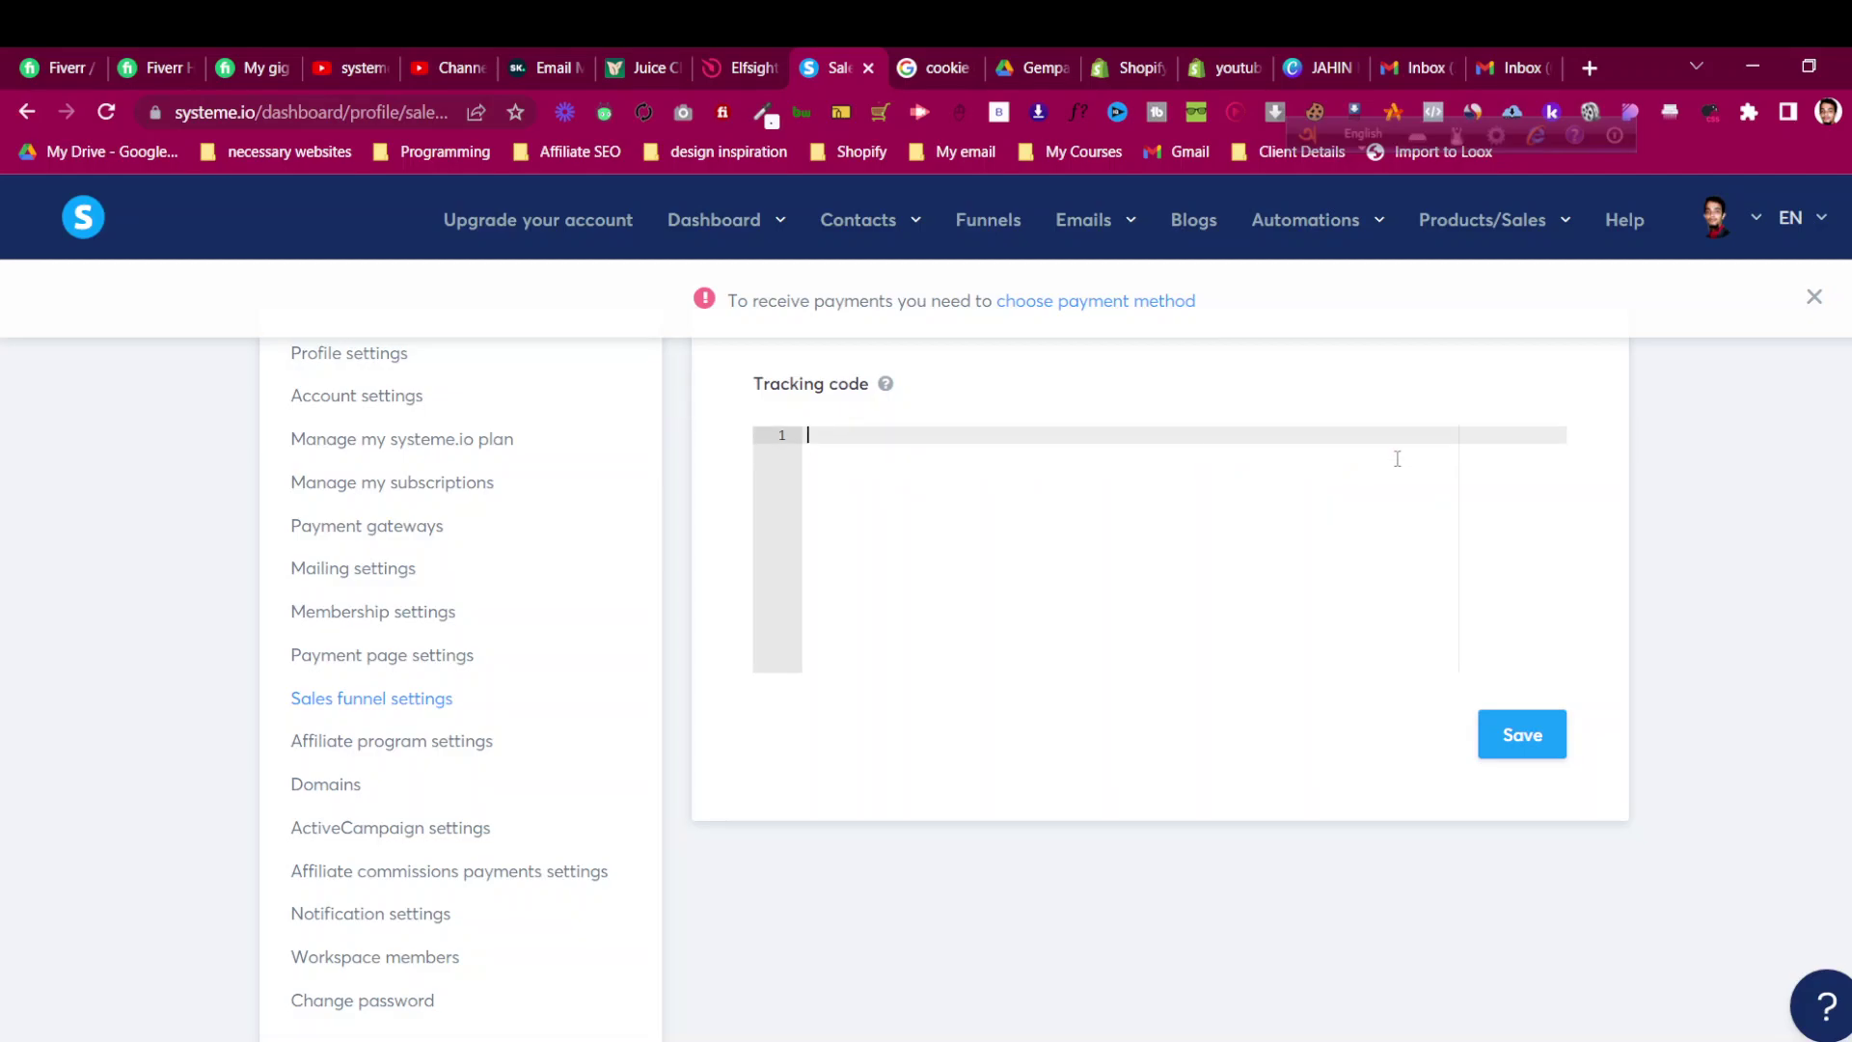
{"action": "type", "text": "<script src=\"https://apps.elfsight.com/p/platform.js\" defer></script> <div class=\"elfsight-app-10e589b7-424b-4539-b665-d23eb3276eb8\"></div>"}
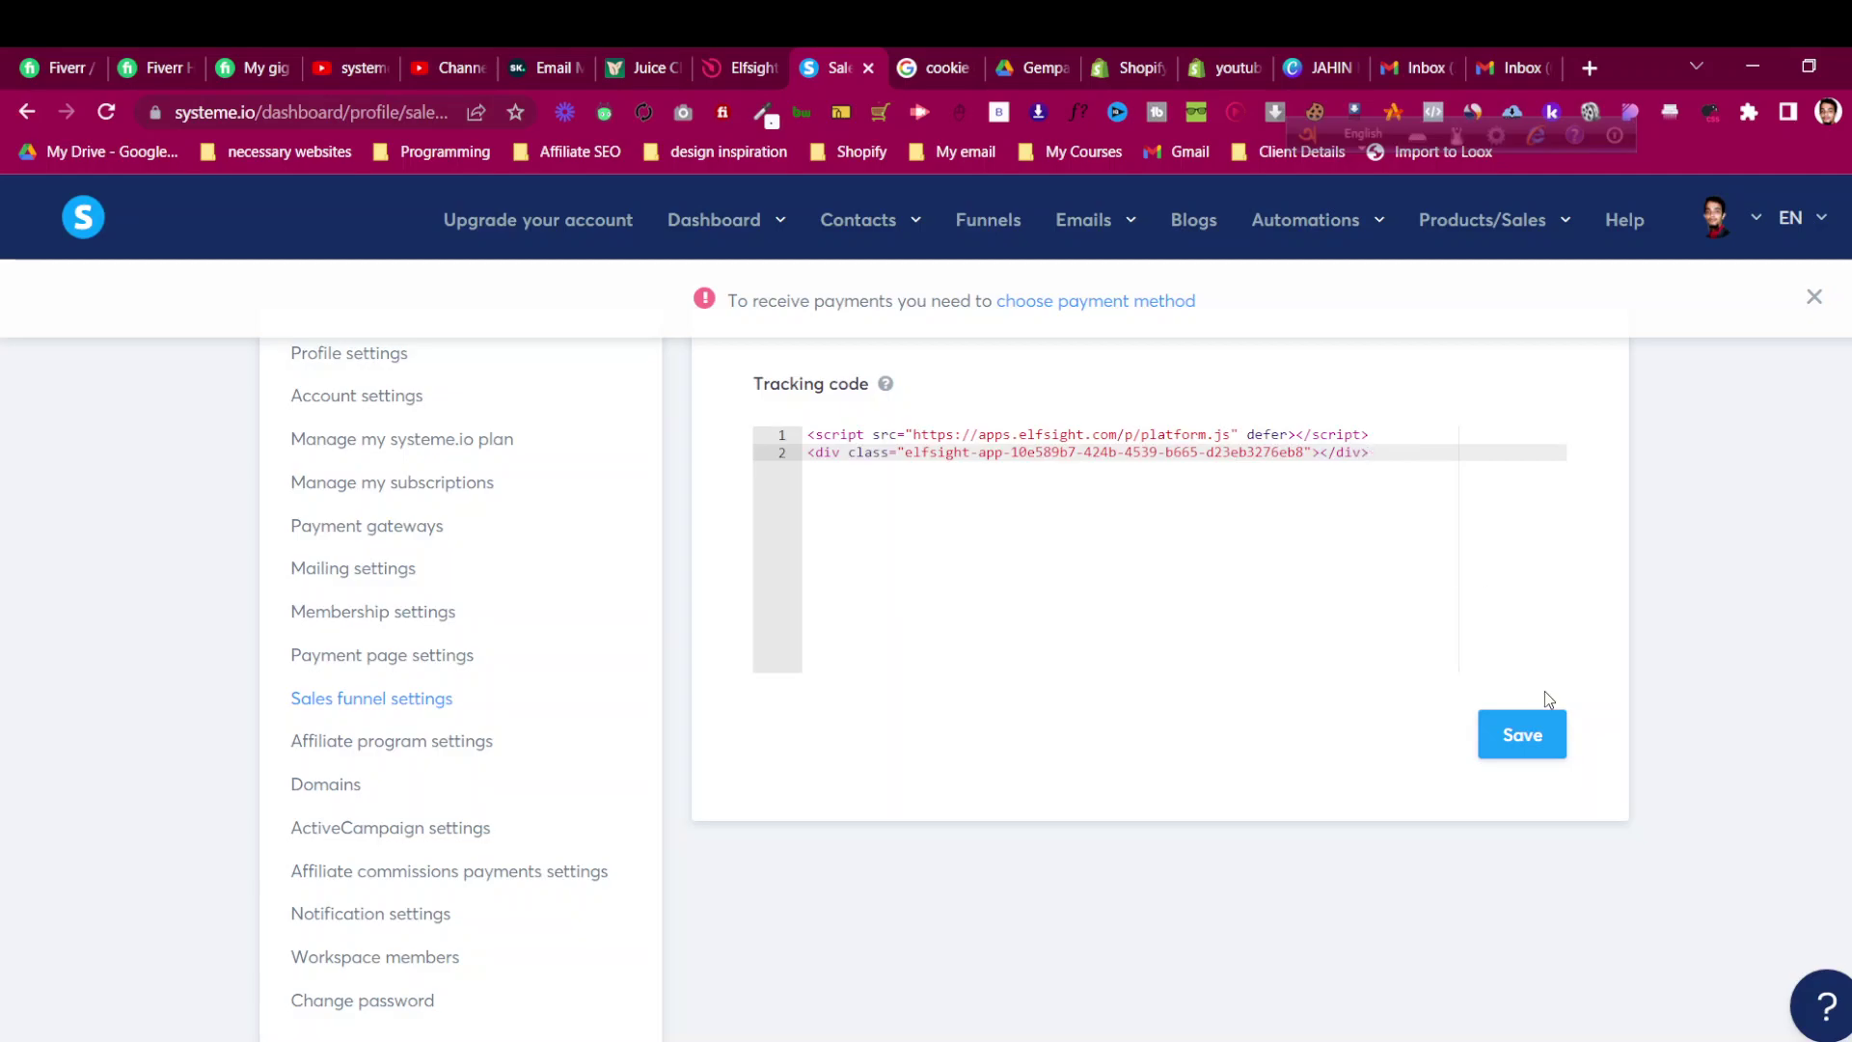
{"action": "left_click", "coordinate": [1524, 735]}
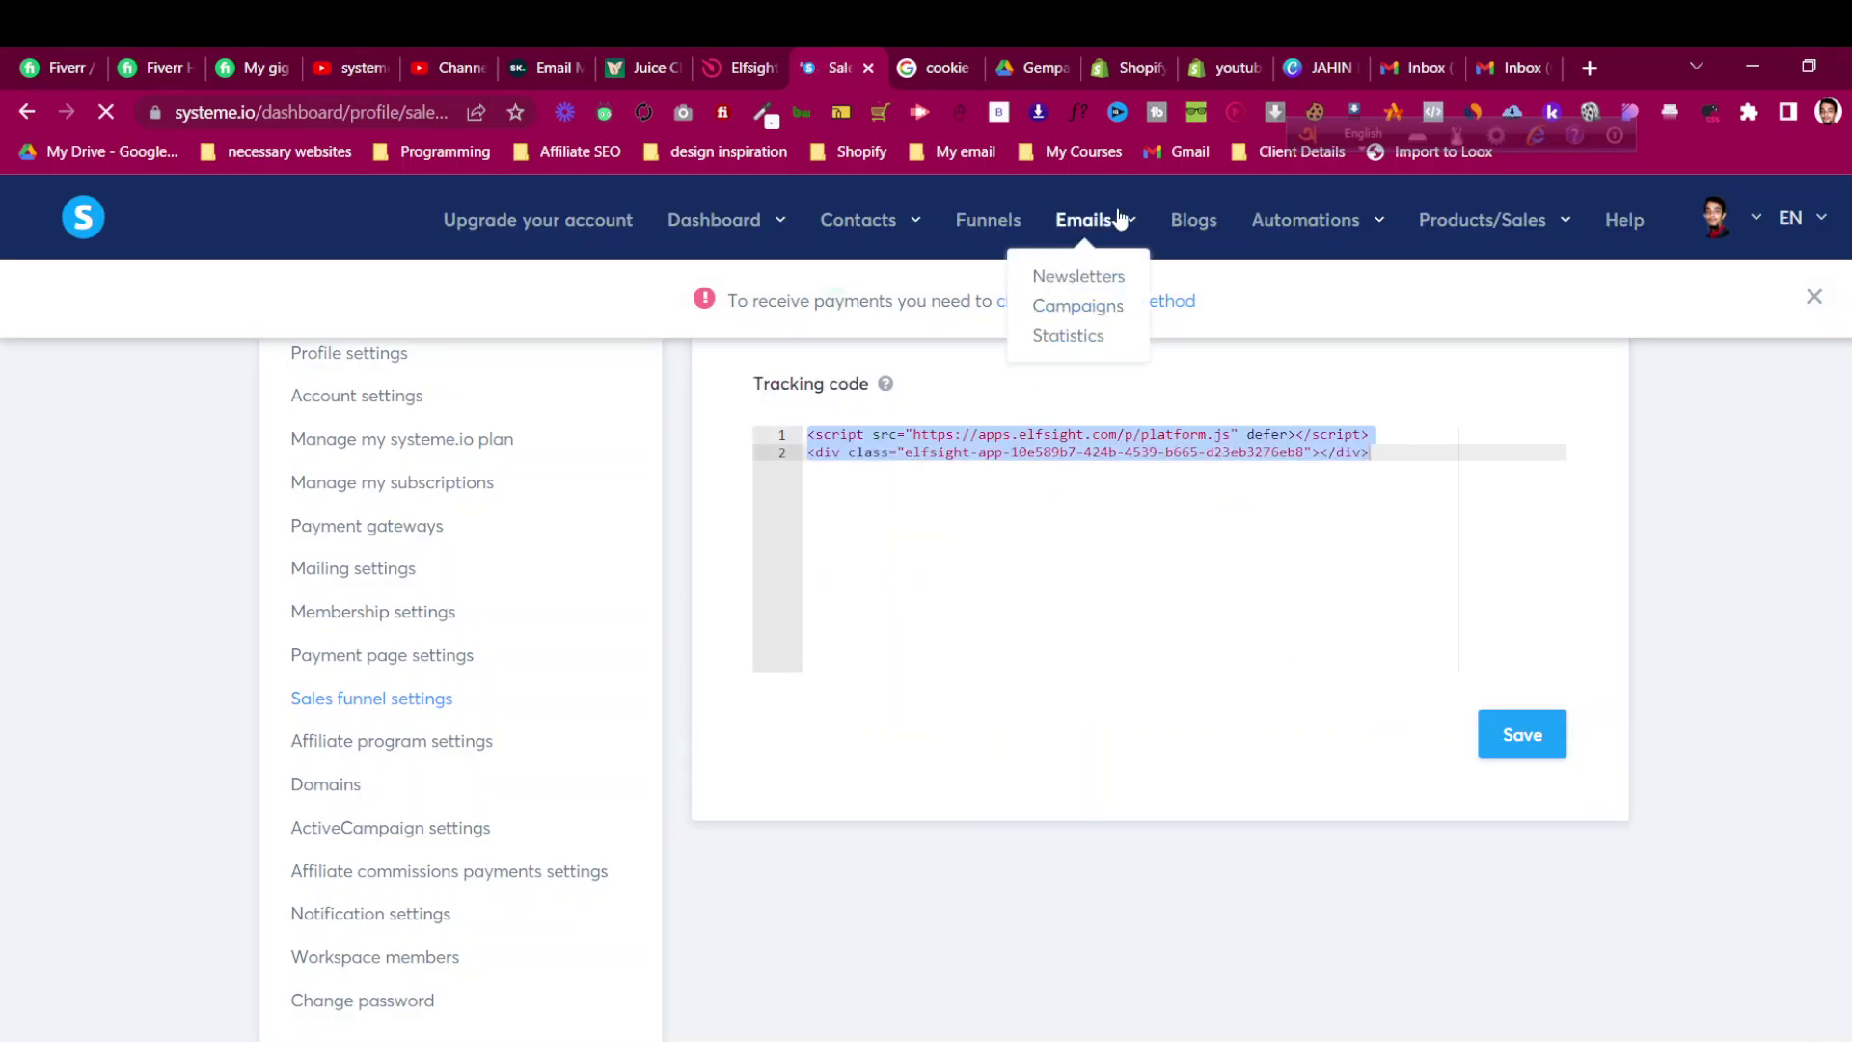
Step: Copy the course funnel's live page address and open it in a new incognito window
{"action": "left_click", "coordinate": [1011, 241]}
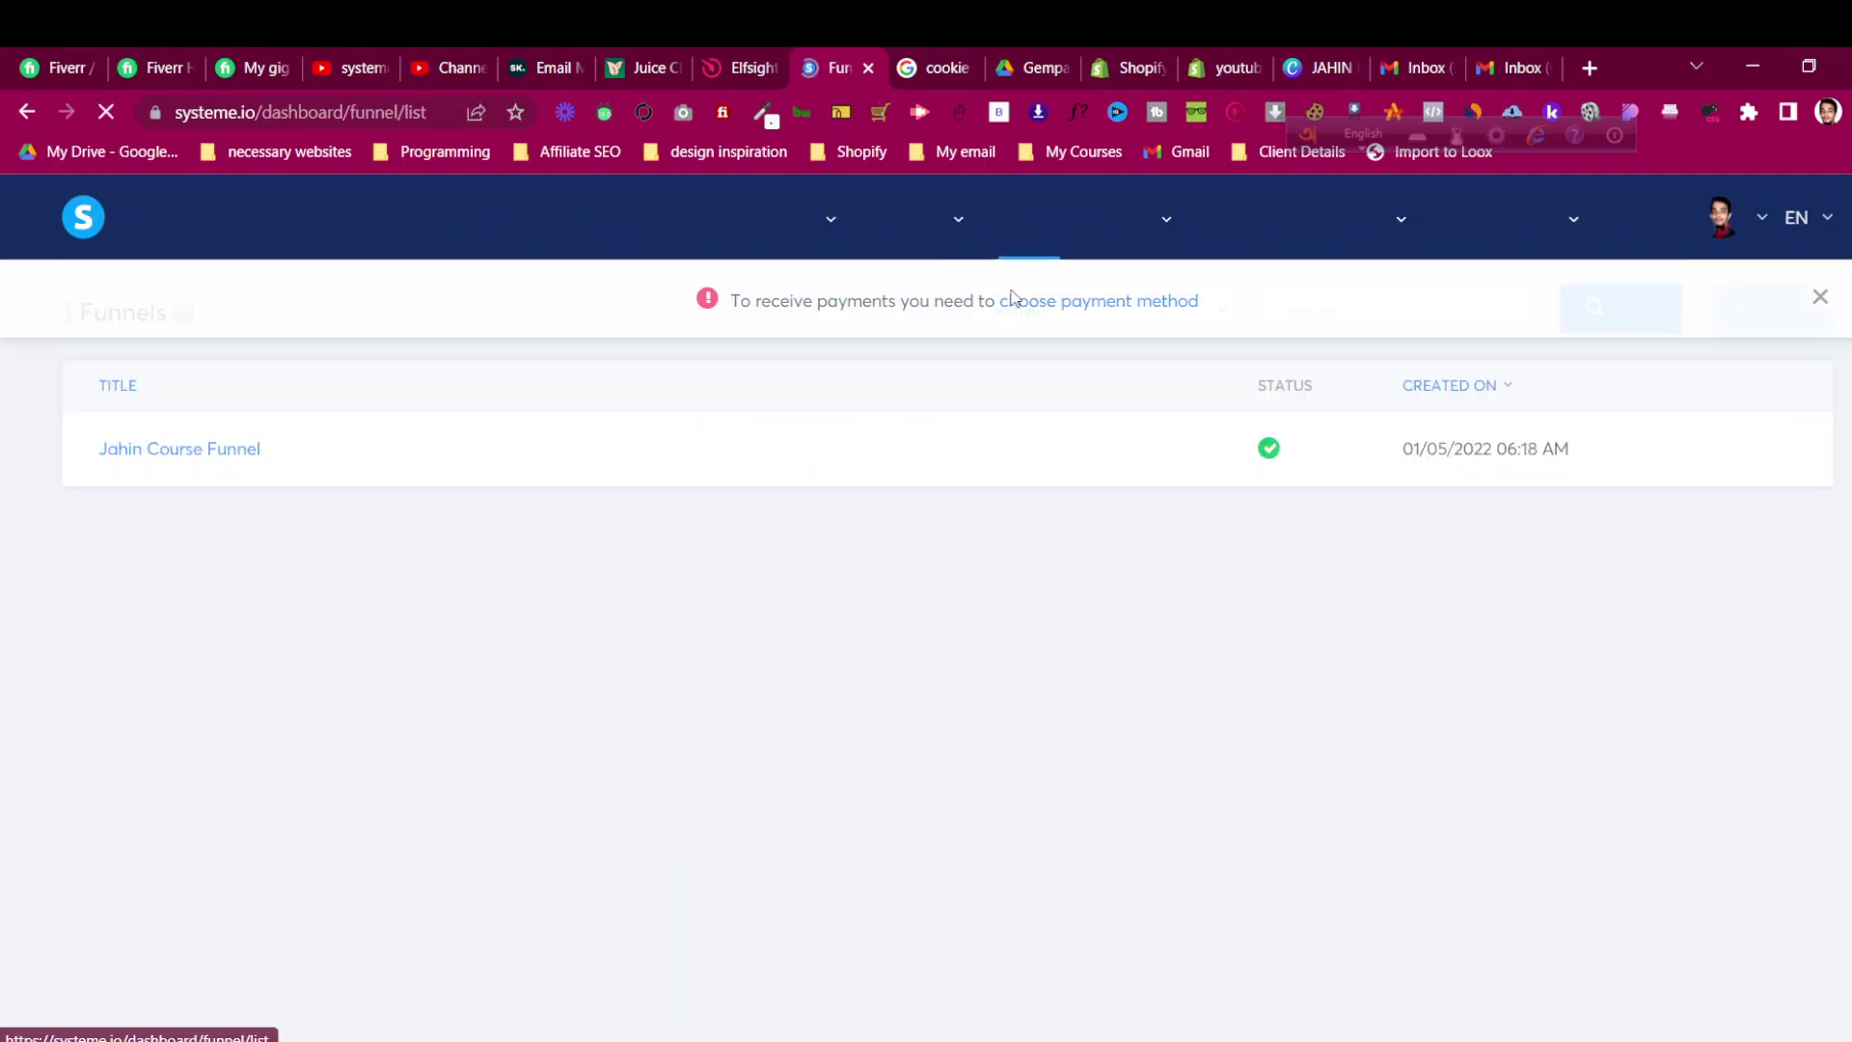
{"action": "left_click", "coordinate": [196, 453]}
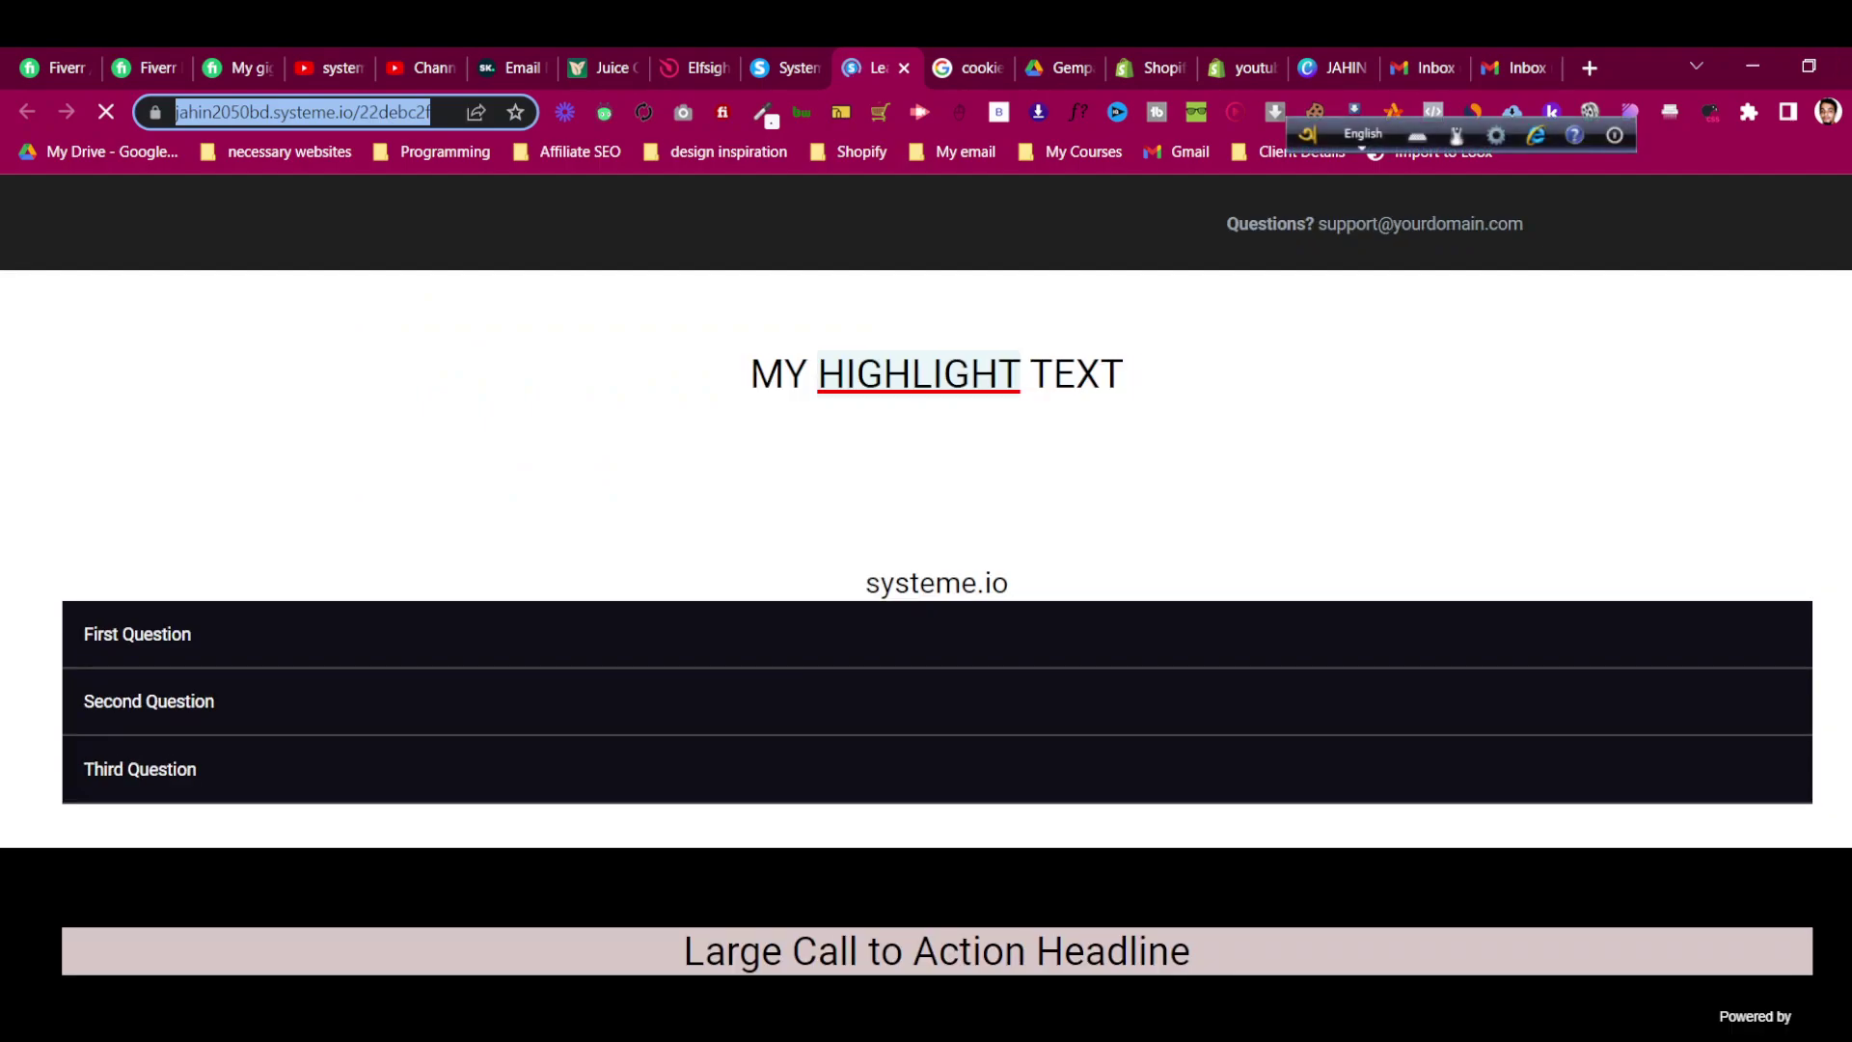
{"action": "left_click", "coordinate": [1841, 111]}
{"action": "left_click", "coordinate": [1796, 210]}
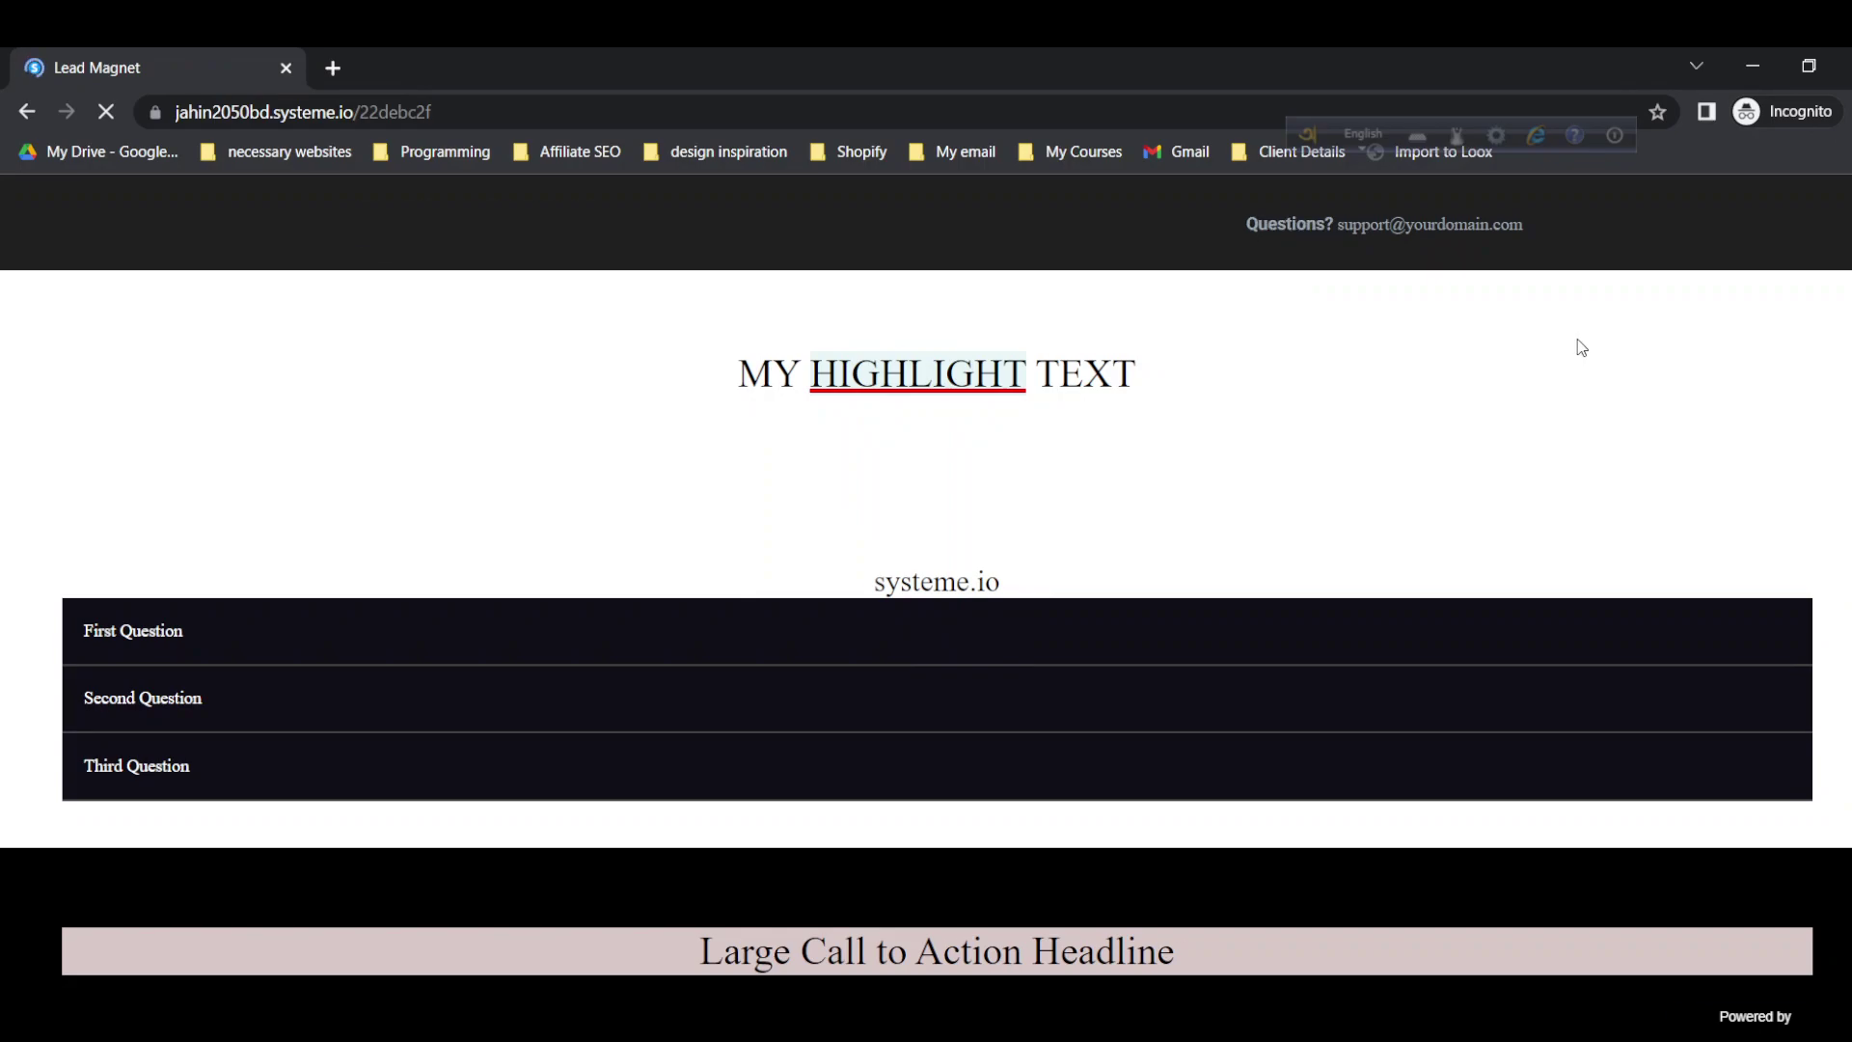
Step: Scroll the live Lead Magnet page until the Elfsight cookie box appears, then choose Allow Cookies
{"action": "scroll", "coordinate": [1582, 347], "scroll_direction": "down", "scroll_amount": 3}
{"action": "scroll", "coordinate": [1579, 350], "scroll_direction": "down", "scroll_amount": 2}
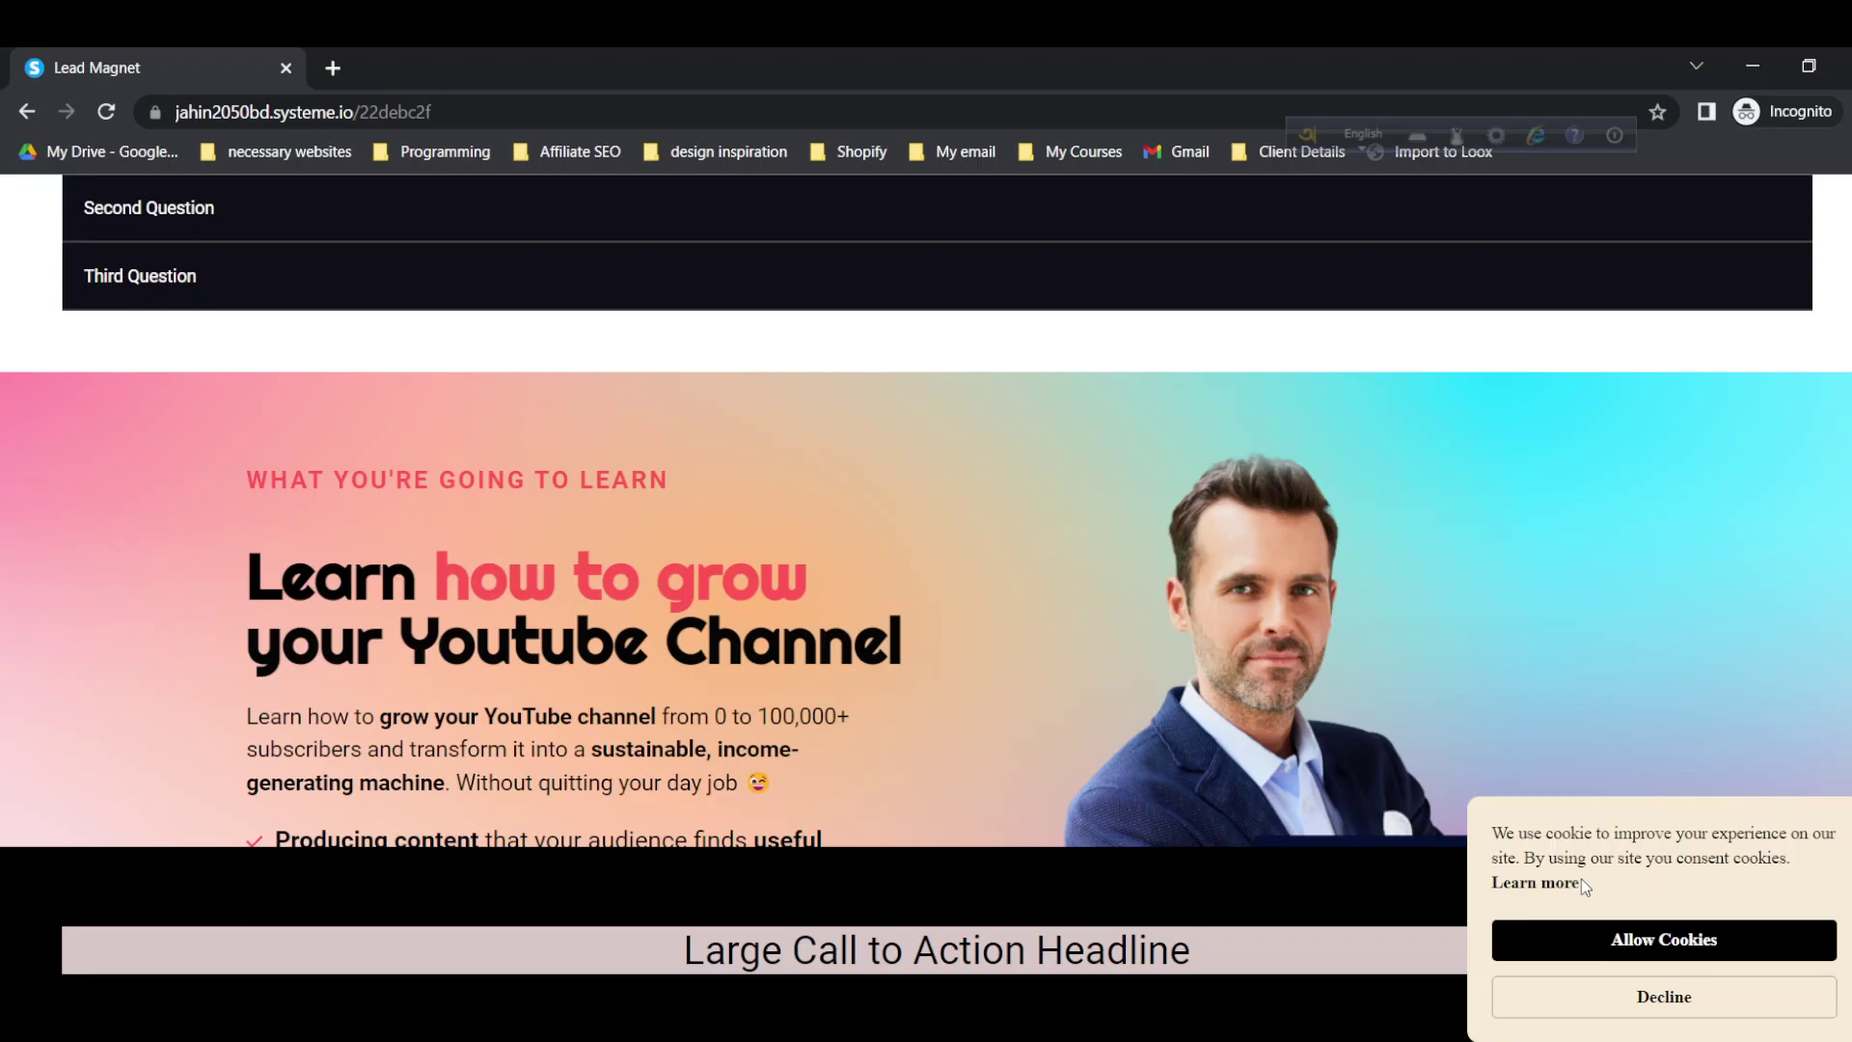
{"action": "left_click", "coordinate": [1587, 941]}
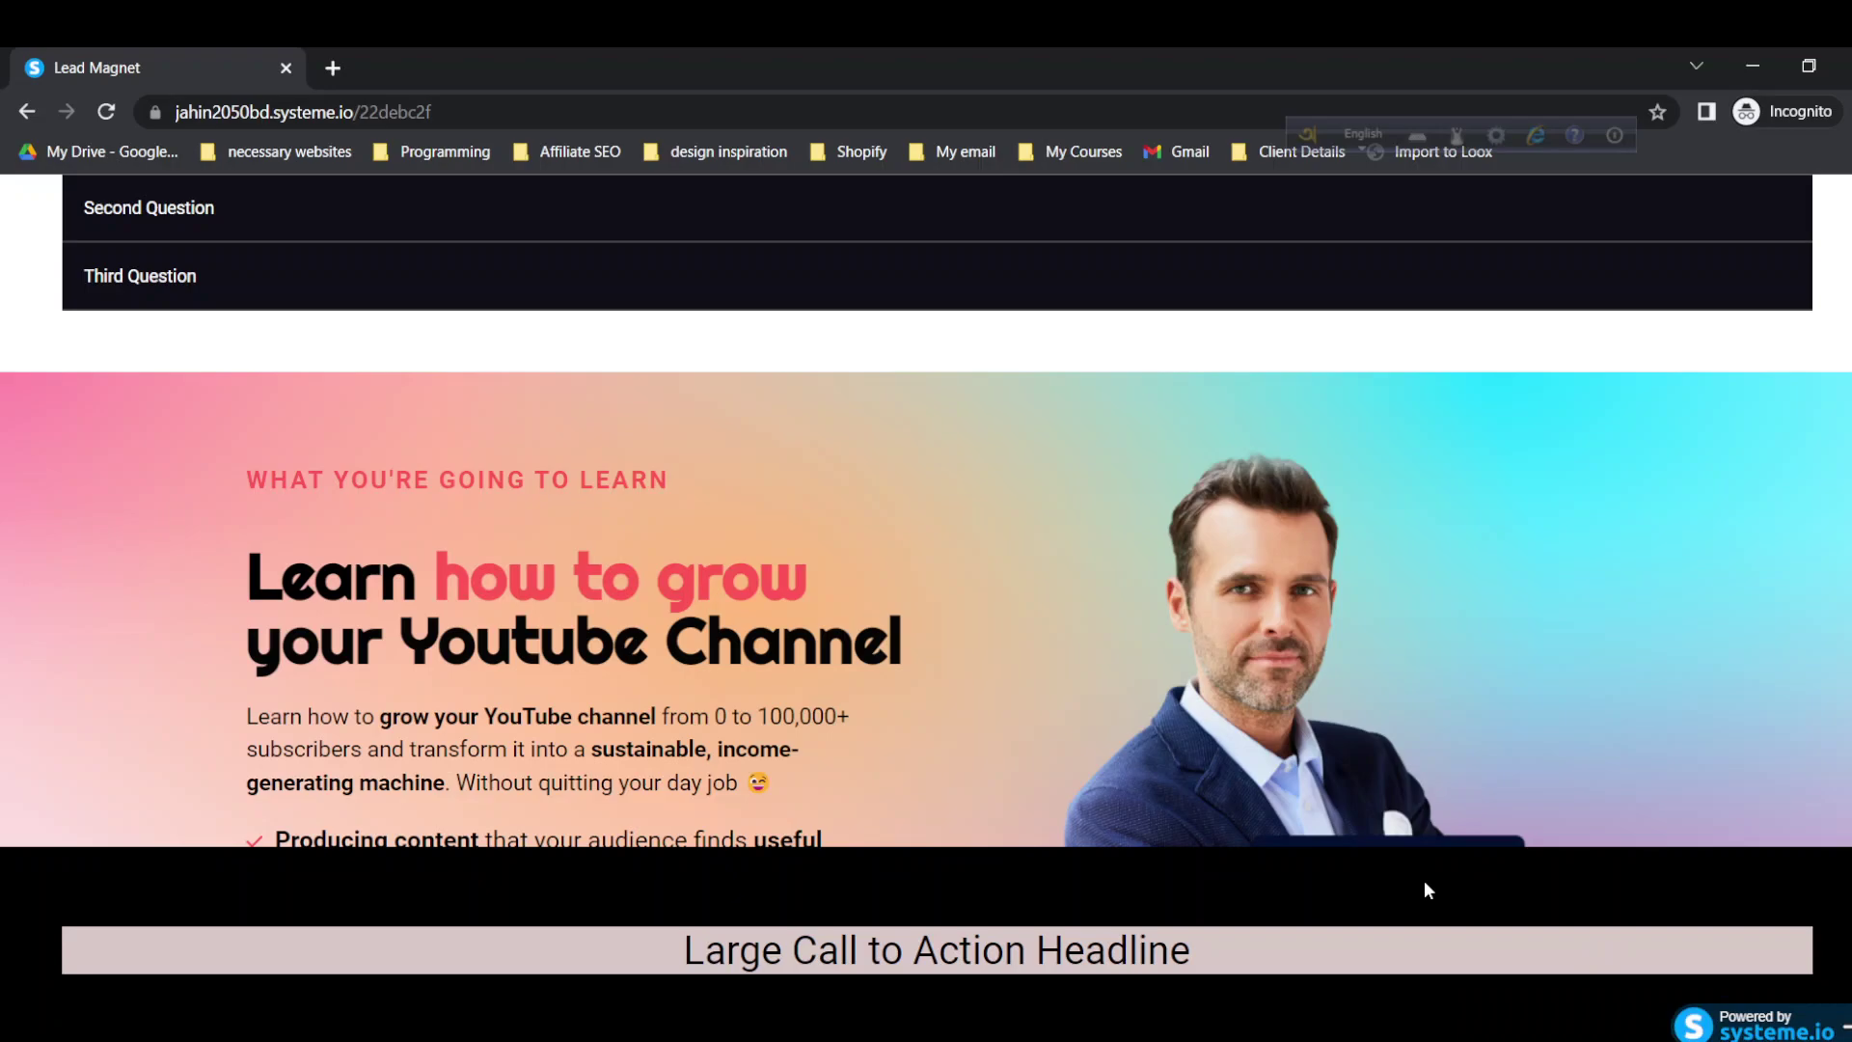